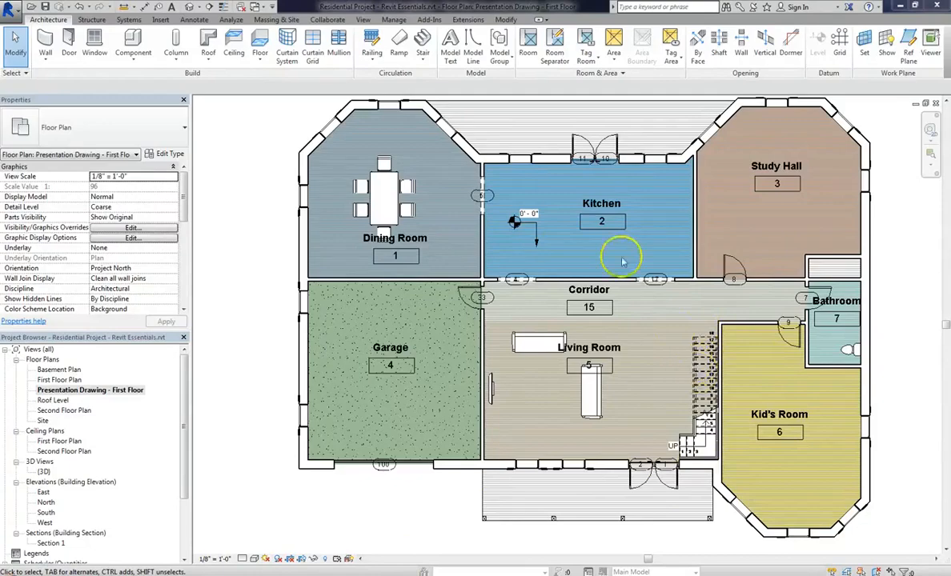
Open the assembled stair beside the Kid's Room wall for component editing.
left_click(422, 64)
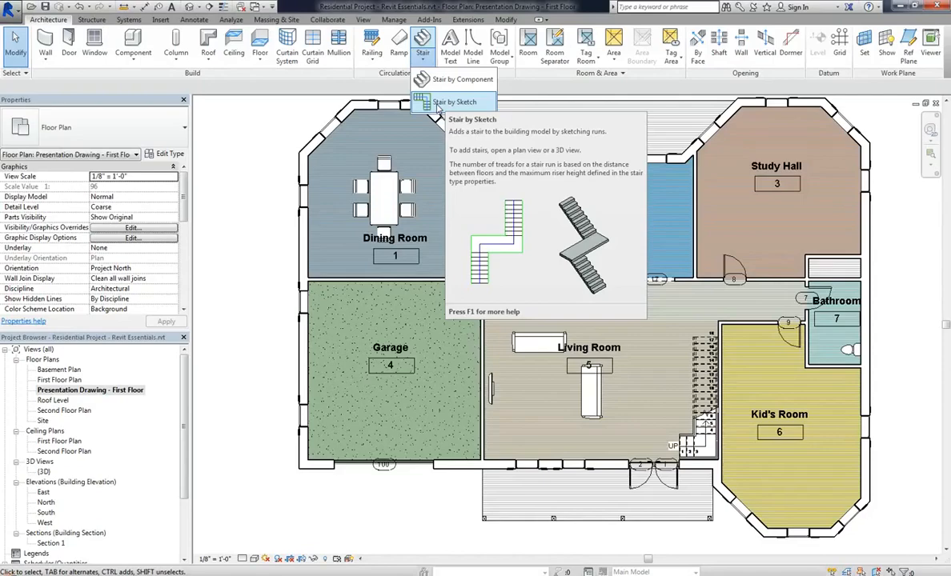
left_click(708, 445)
left_click(702, 432)
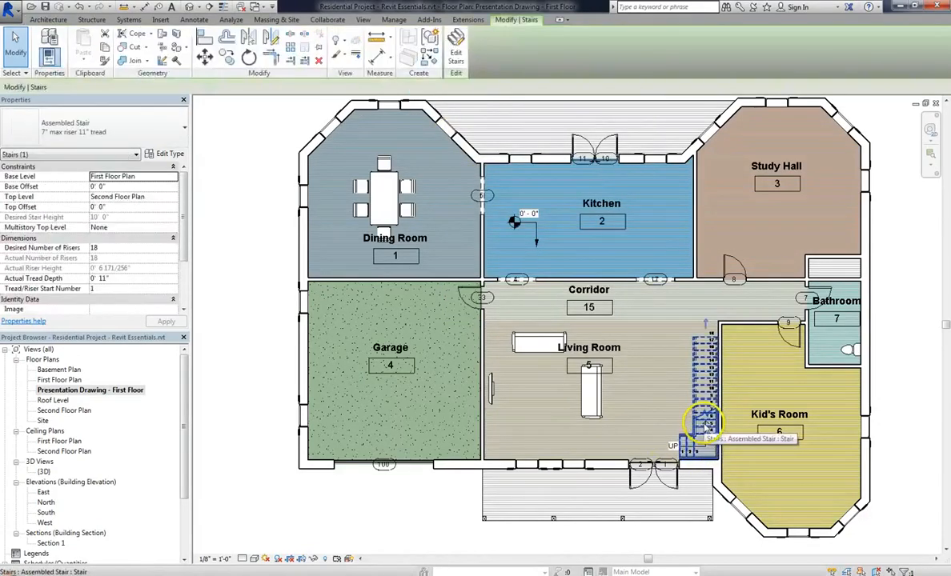
left_click(455, 50)
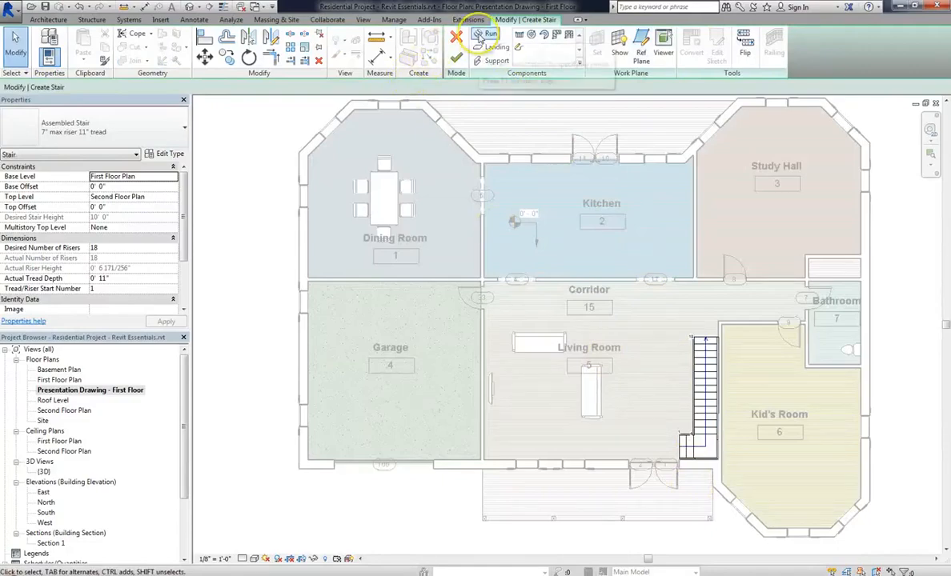
left_click(490, 47)
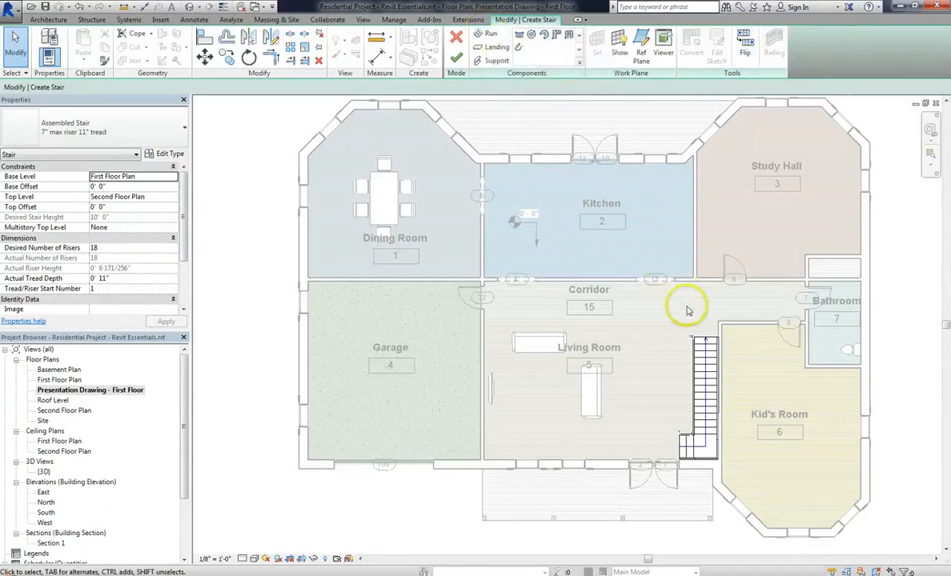
Convert the stair's long straight run to a custom sketch-based component and open its sketch.
left_click(707, 413)
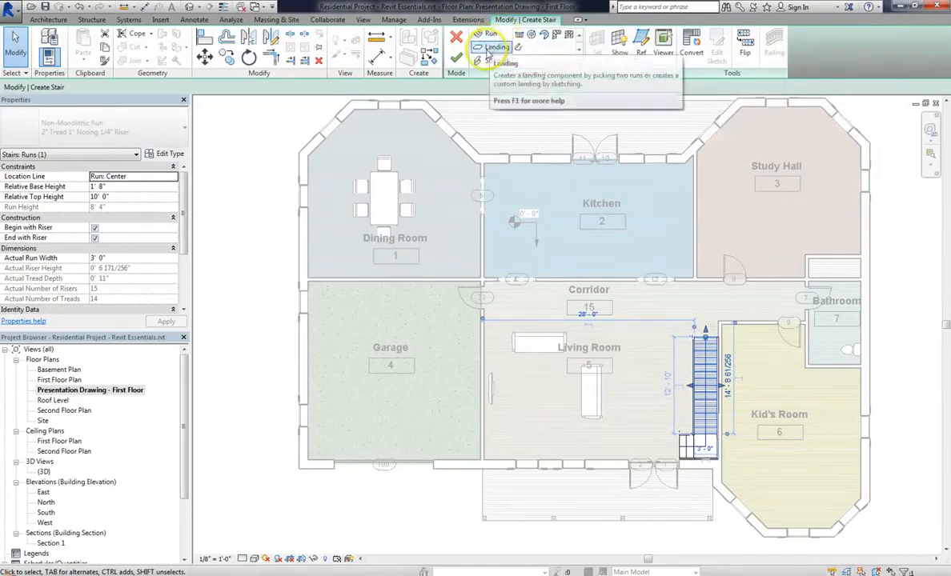
left_click(691, 45)
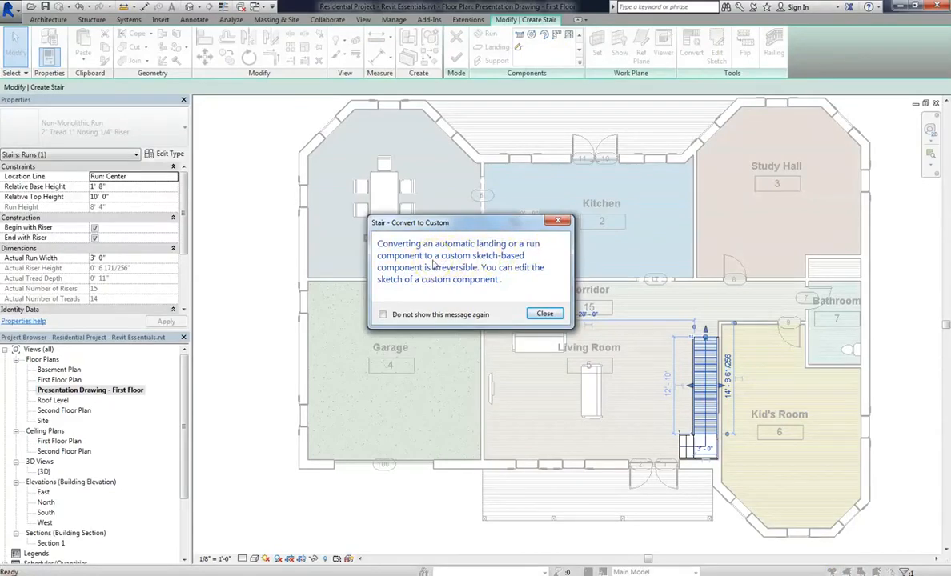
left_click(546, 314)
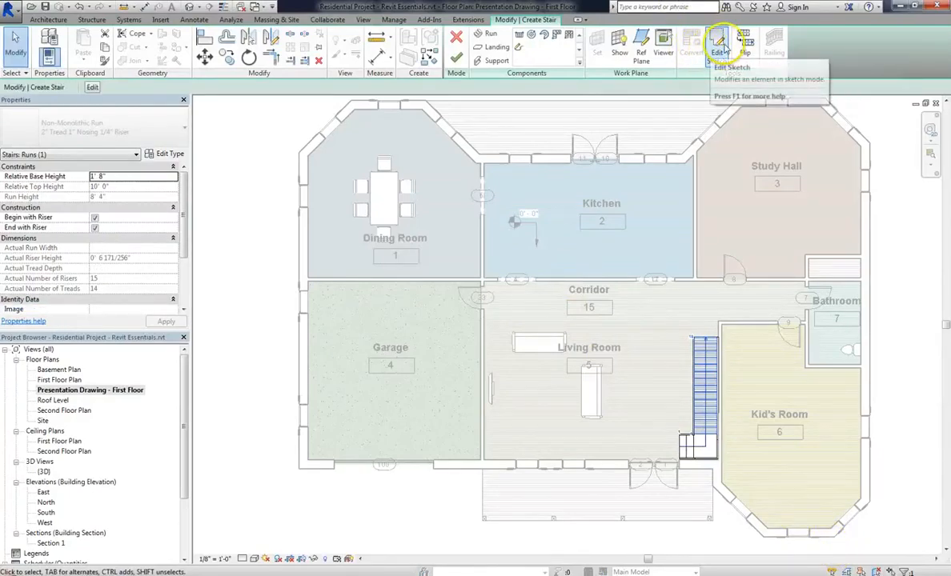
left_click(719, 46)
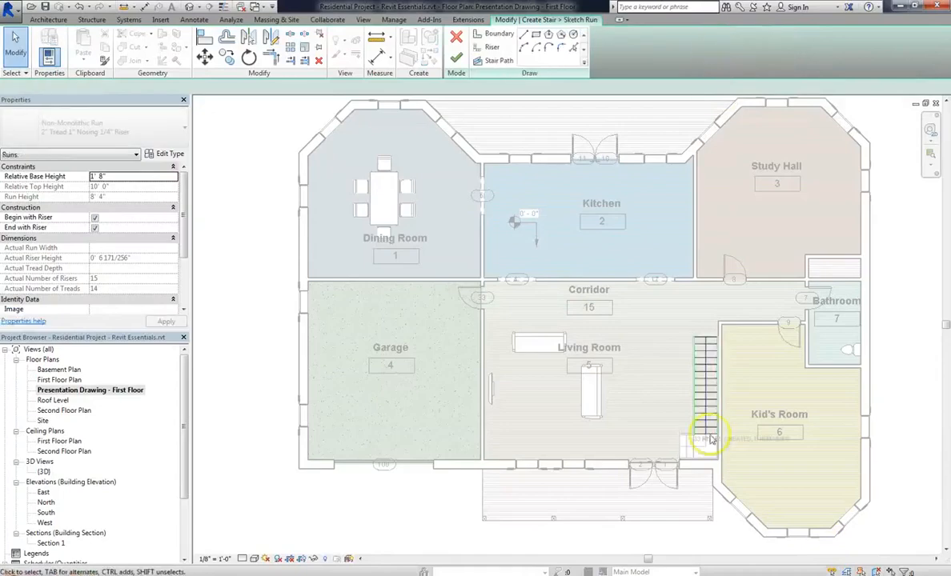
Examine the run sketch's stair path, riser lines and living-room-side boundary line.
scroll(710, 438, "up", 5)
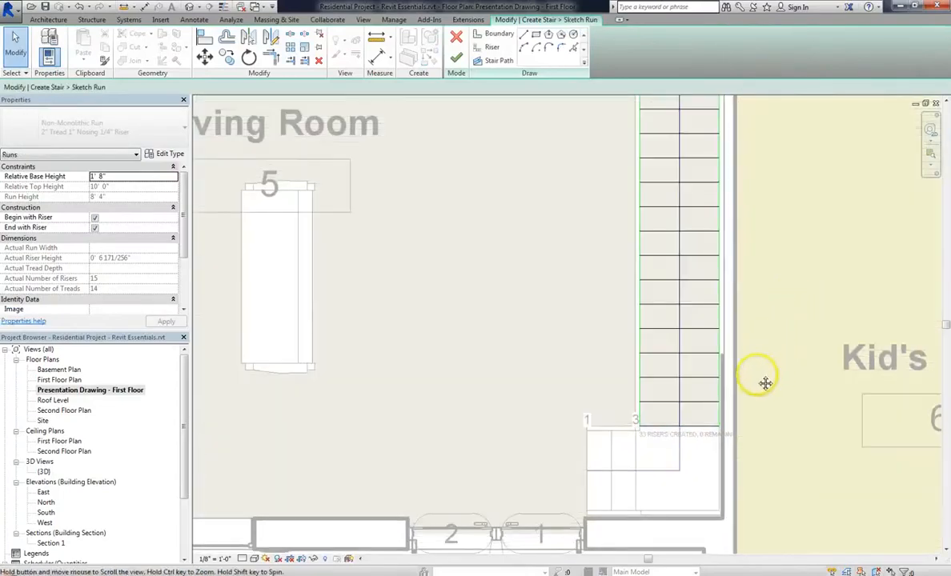
scroll(652, 205, "up", 3)
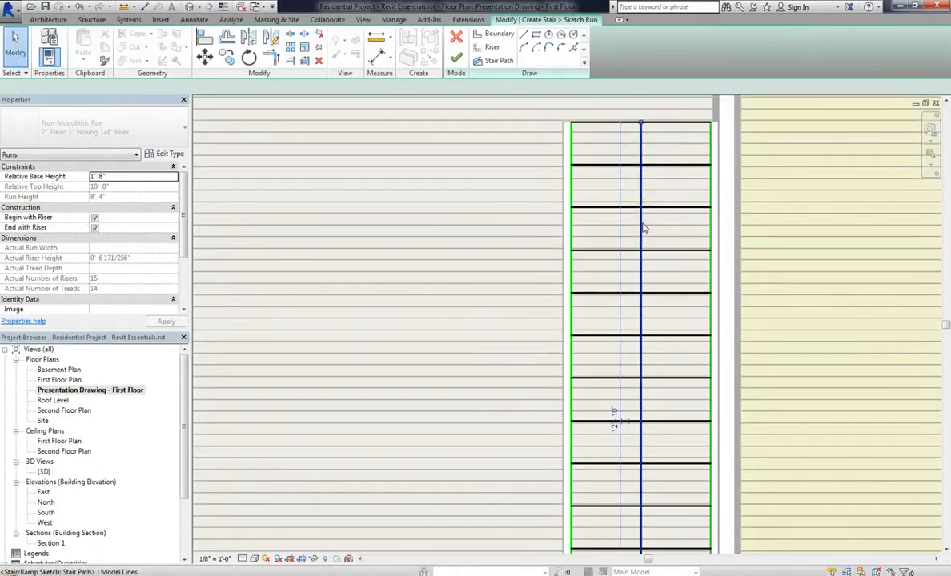
left_click(643, 228)
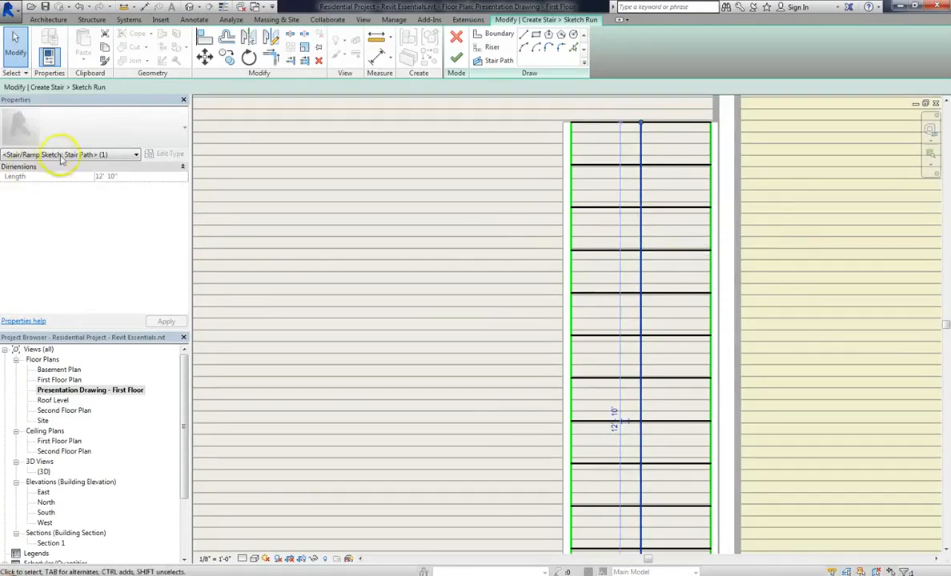
left_click(659, 209)
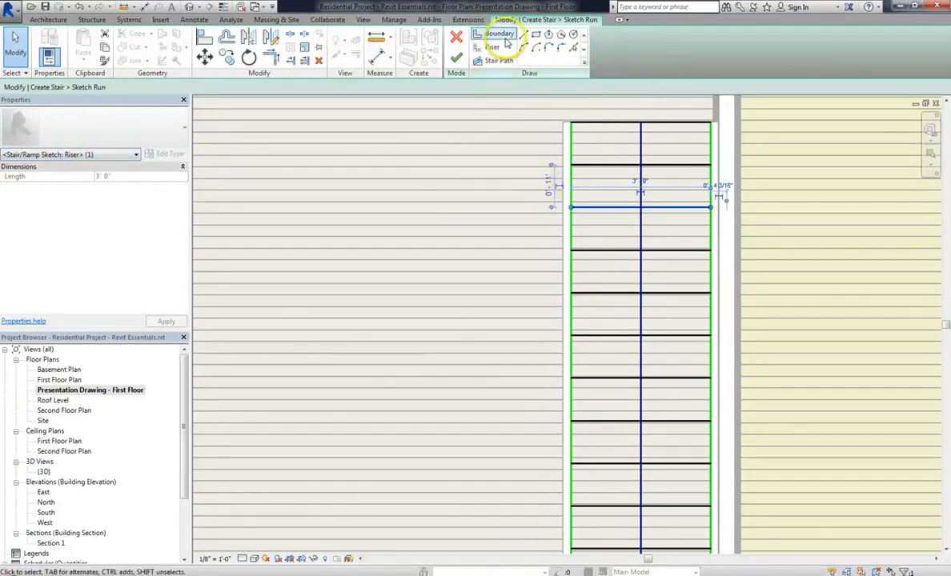
left_click(569, 154)
scroll(605, 107, "down", 2)
scroll(523, 201, "down", 1)
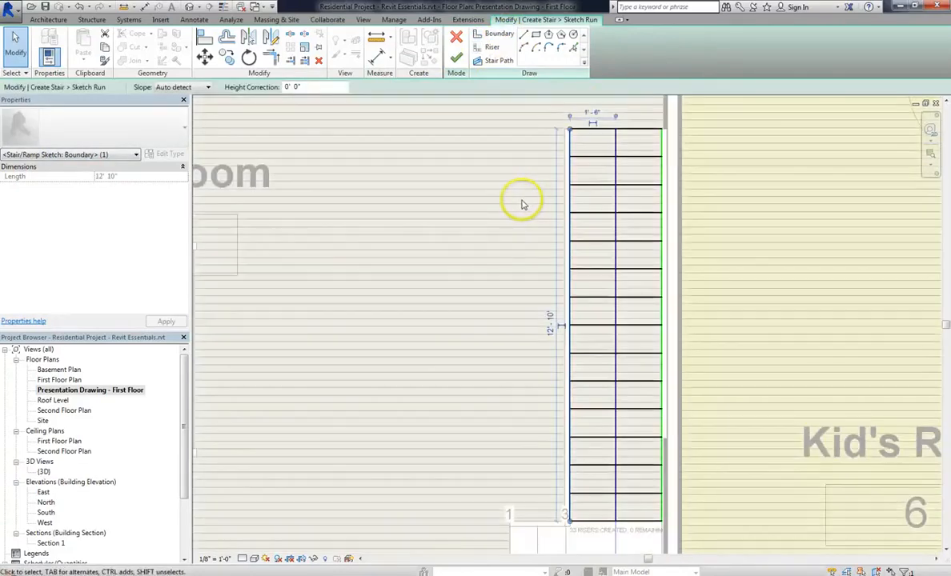
left_click(445, 370)
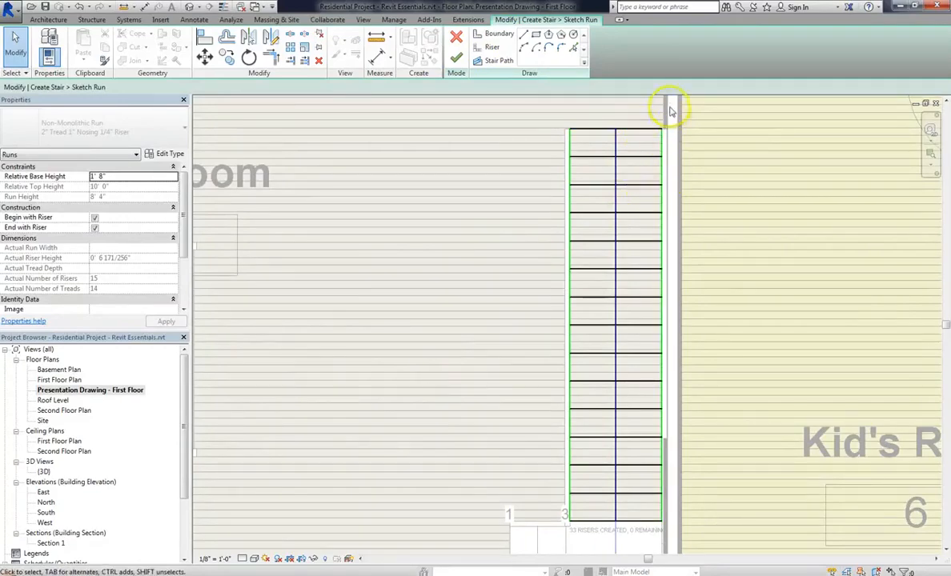
Align the run's wall-side boundary line with the Kid's Room wall, and finish both the run sketch and the stair edit.
scroll(670, 112, "up", 2)
key("a")
key("l")
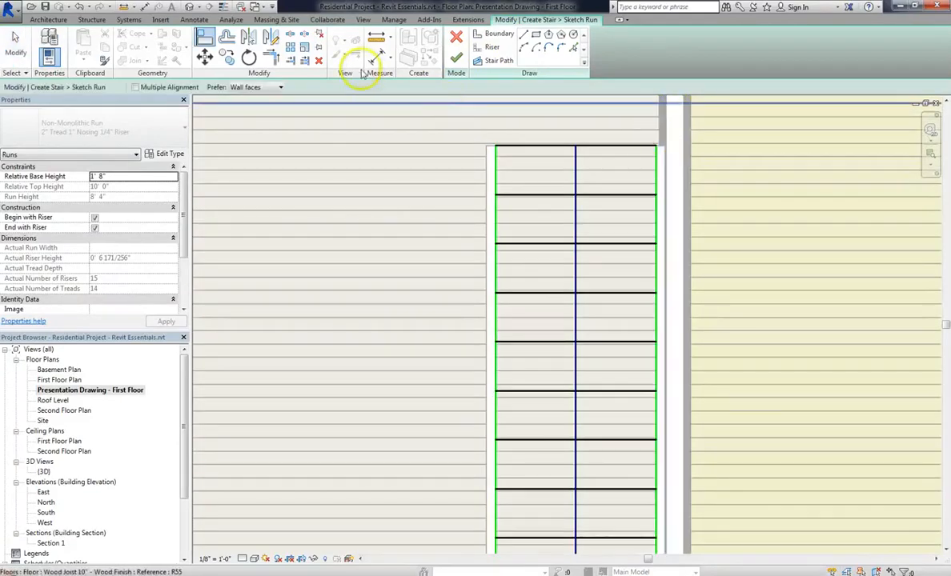
left_click(663, 128)
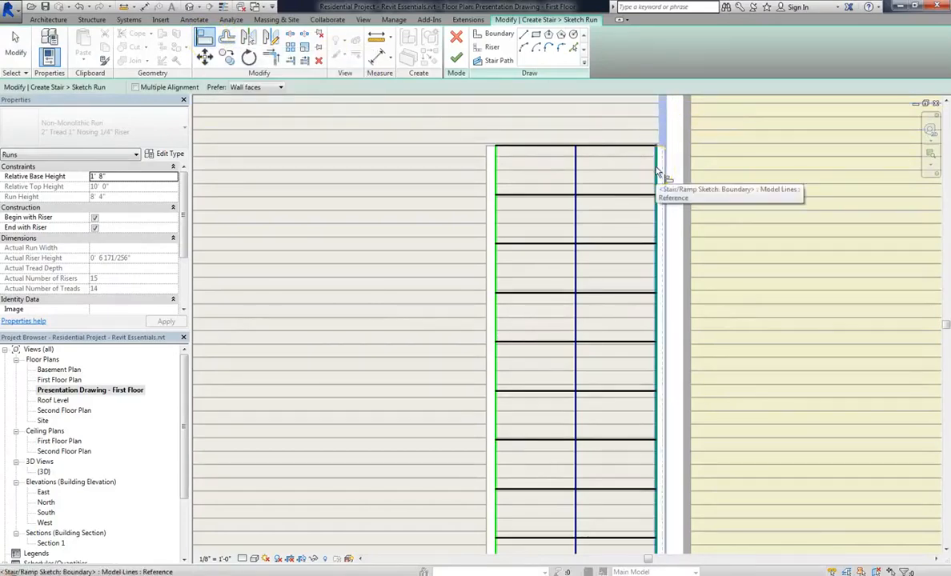
left_click(660, 182)
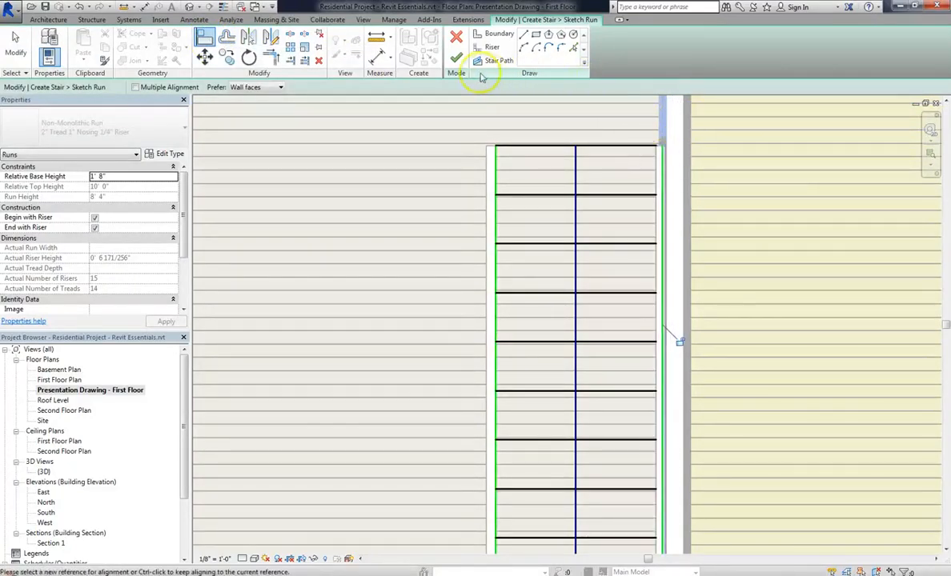
left_click(456, 58)
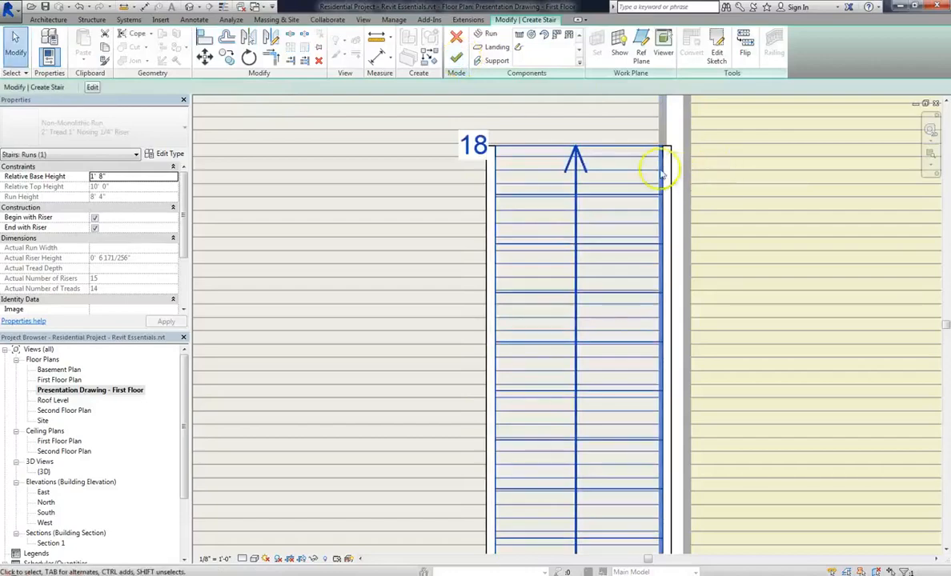
scroll(660, 124, "down", 2)
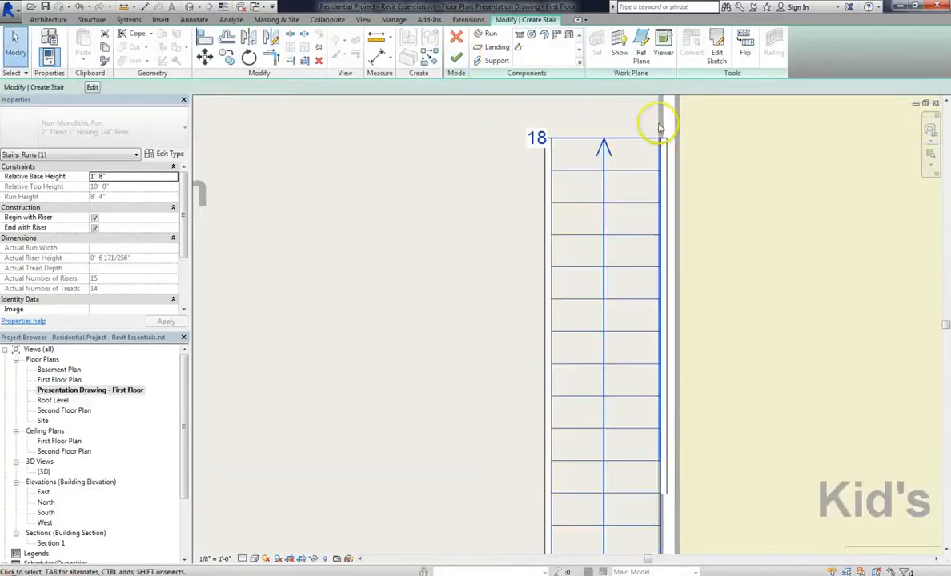
left_click(457, 58)
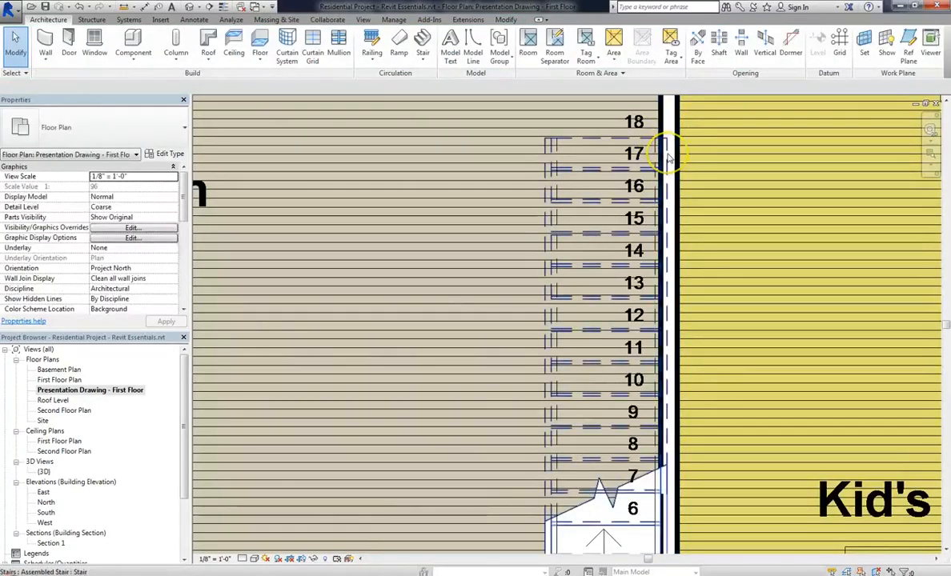
Inspect the stair and its wall-side railing where they meet the Kid's Room wall.
left_click(656, 142)
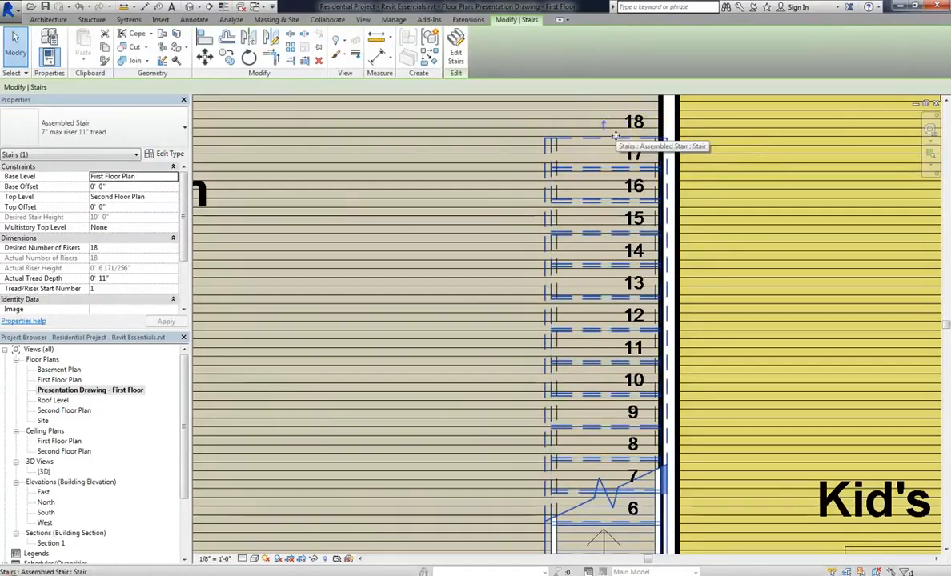
left_click(655, 158)
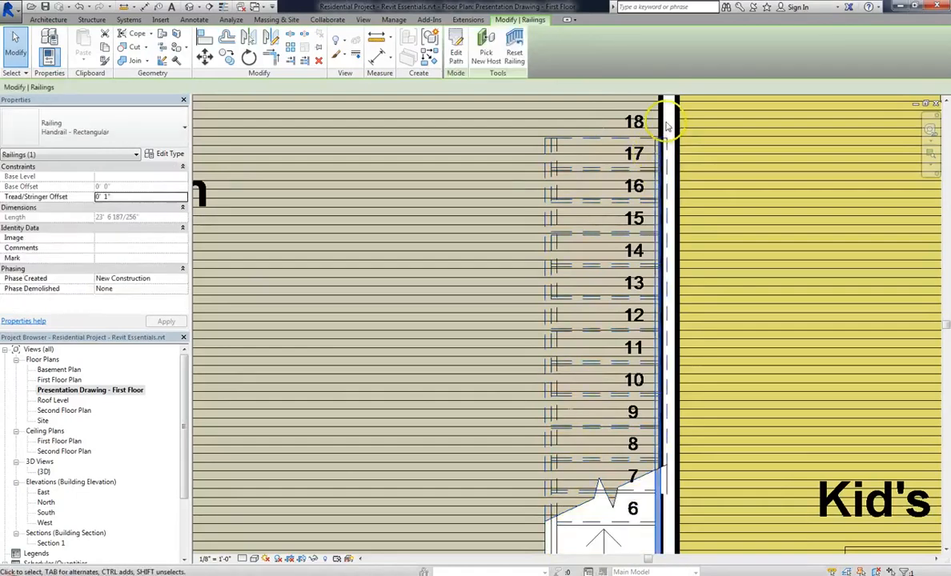
key("Escape")
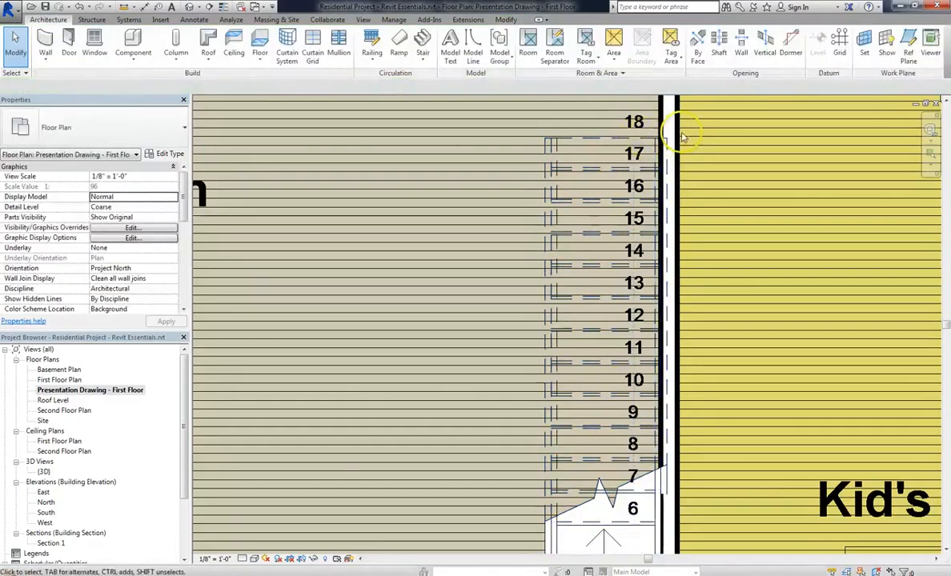
Reopen the long run's sketch, offset its wall-side boundary 2" away from the wall without copying, and finish the stair.
double_click(669, 142)
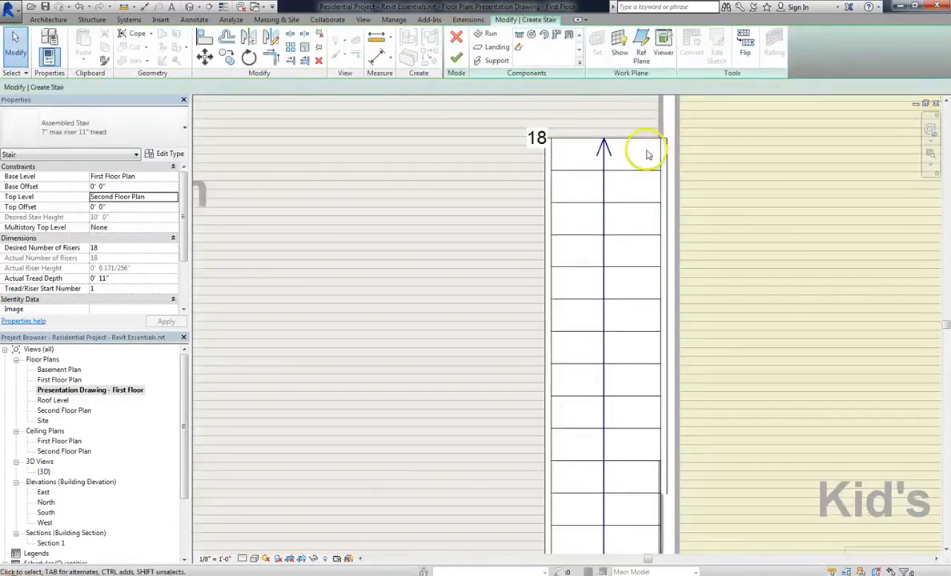
left_click(647, 145)
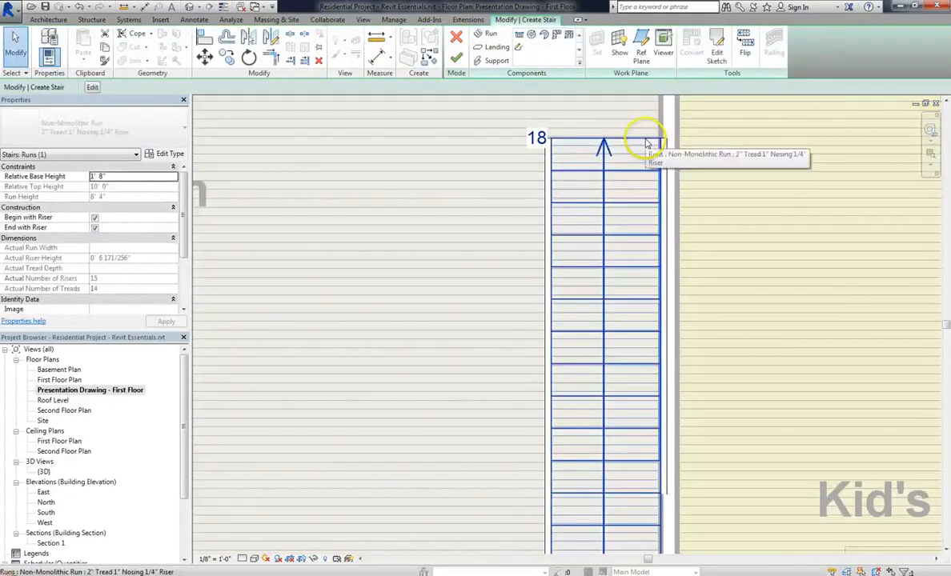
left_click(716, 50)
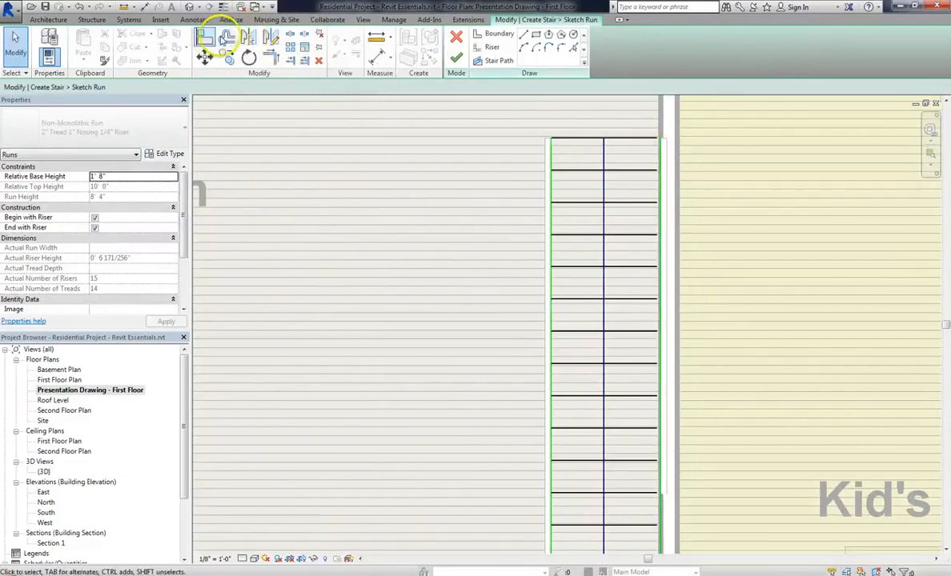
left_click(227, 37)
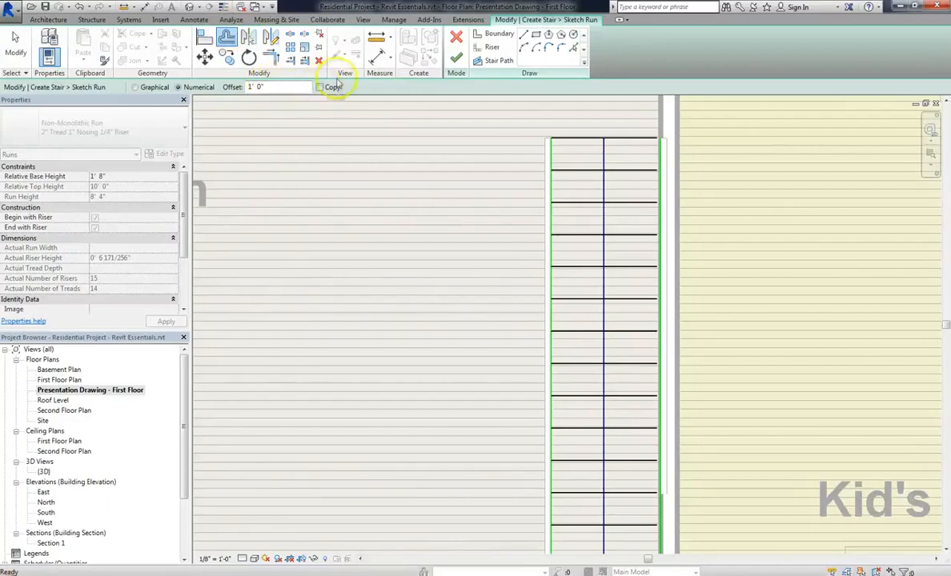
left_click_drag(284, 87, 218, 86)
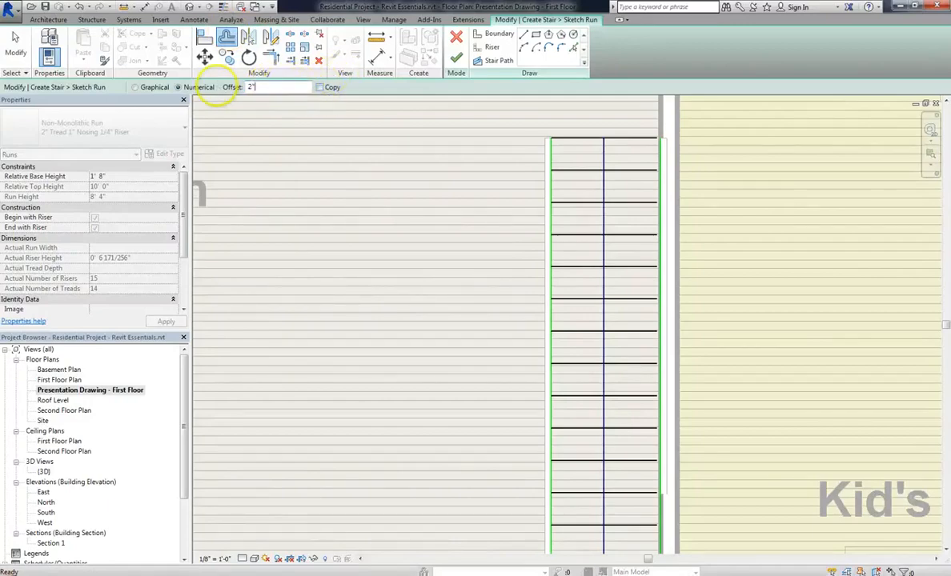
type("2\"")
key("Return")
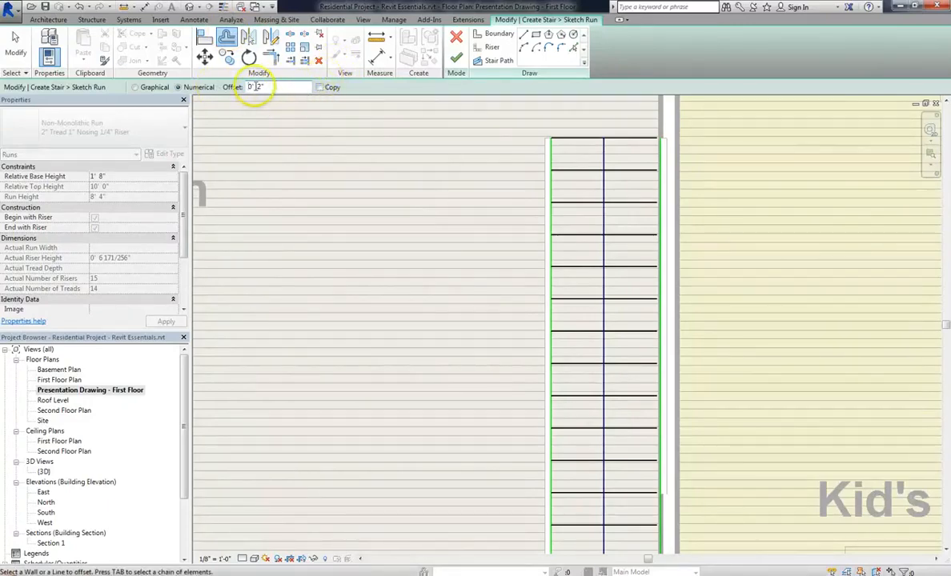
left_click(660, 214)
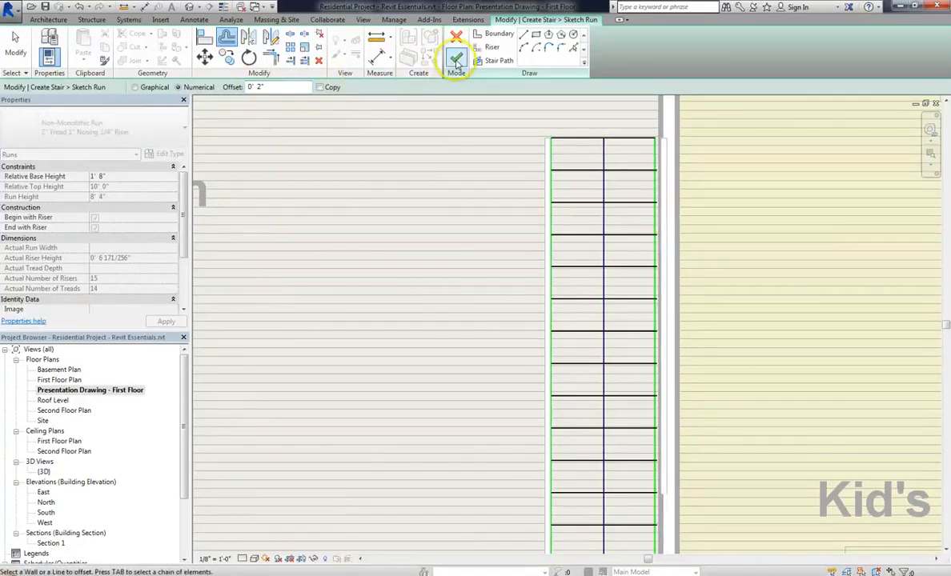
left_click(456, 60)
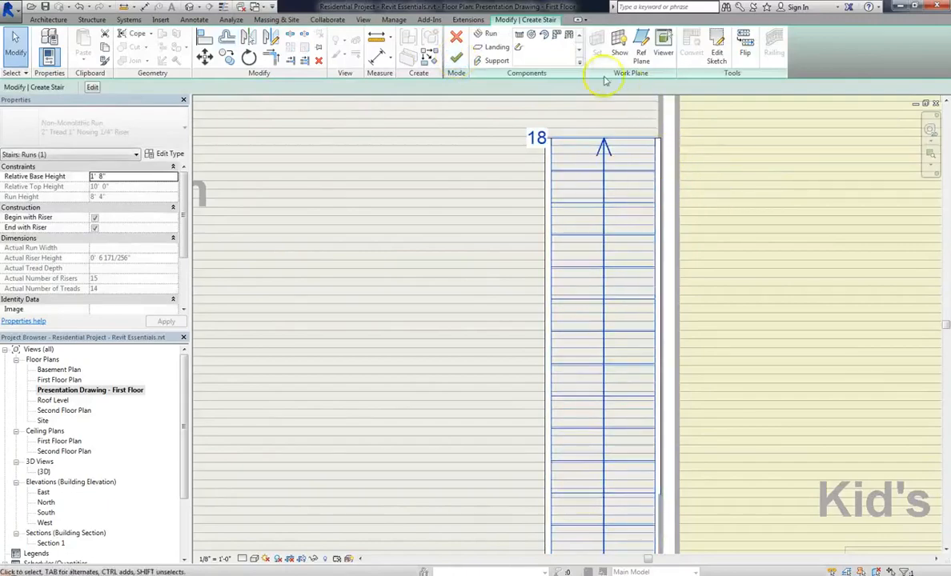
left_click(456, 58)
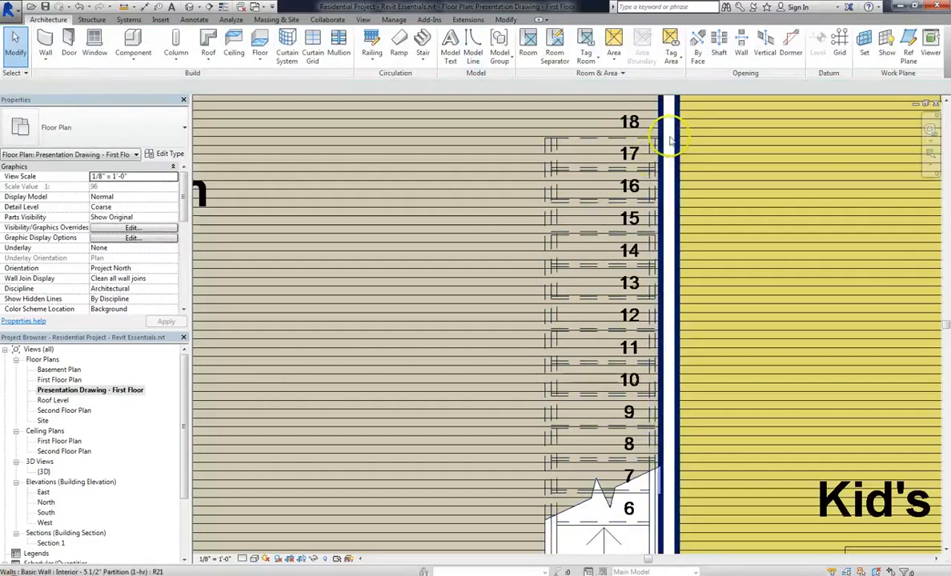
Reopen the long run's sketch, set its living-room-side boundary 3' from the wall-side boundary, and finish the sketch and stair edit.
scroll(625, 152, "down", 2)
left_click(617, 149)
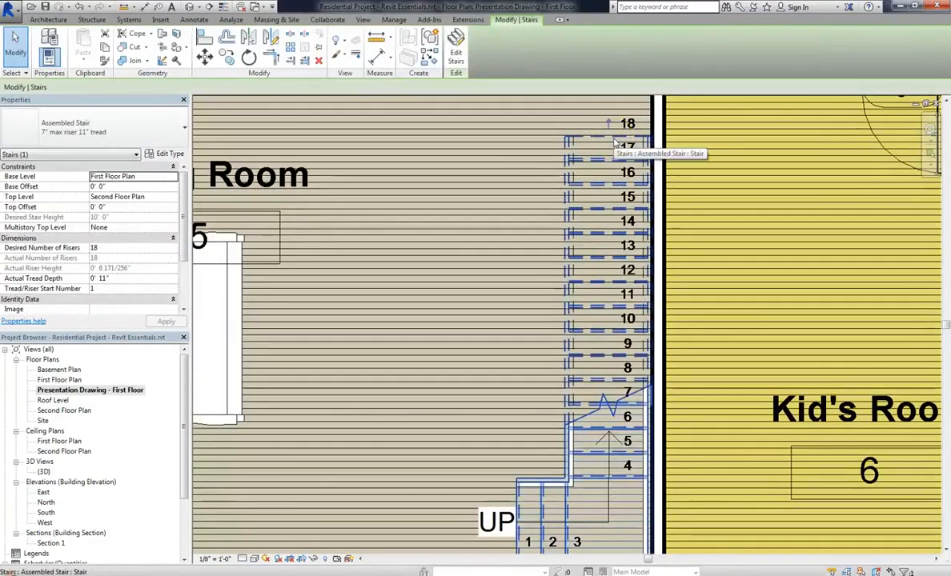
left_click(456, 50)
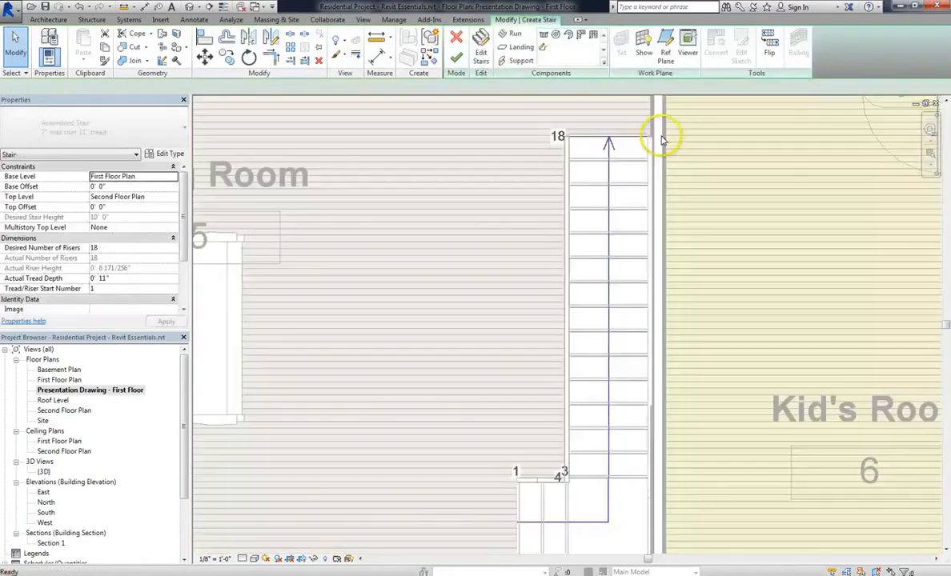
left_click(600, 153)
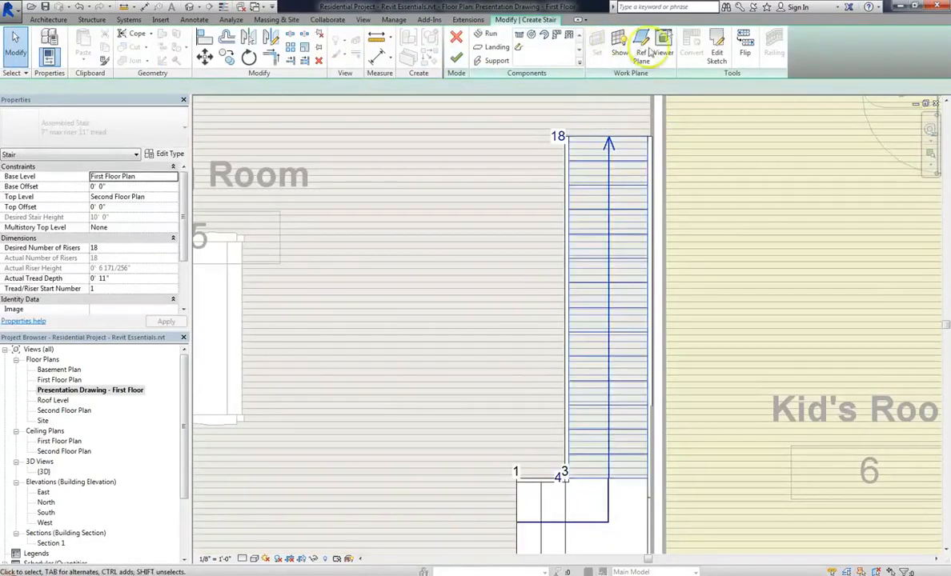
left_click(718, 50)
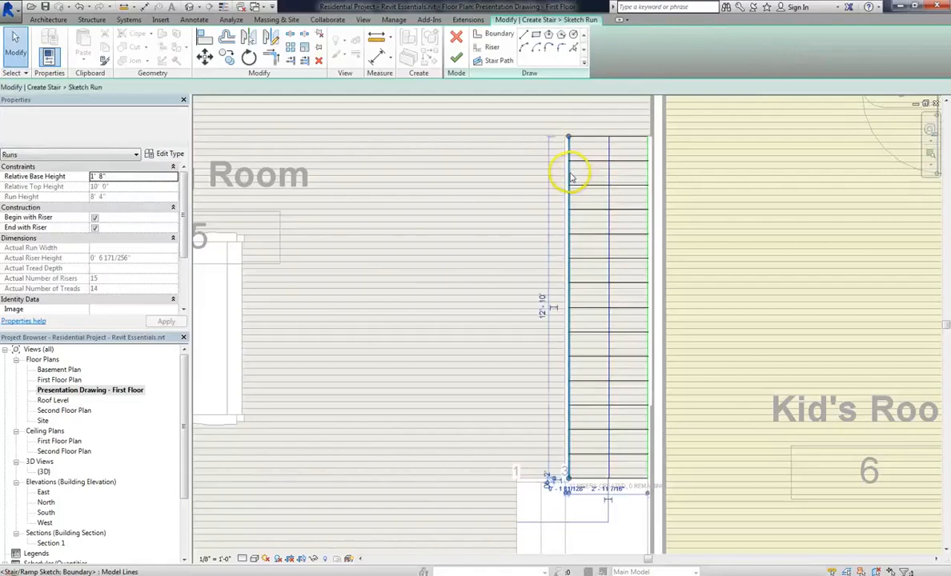
left_click(569, 178)
left_click(602, 503)
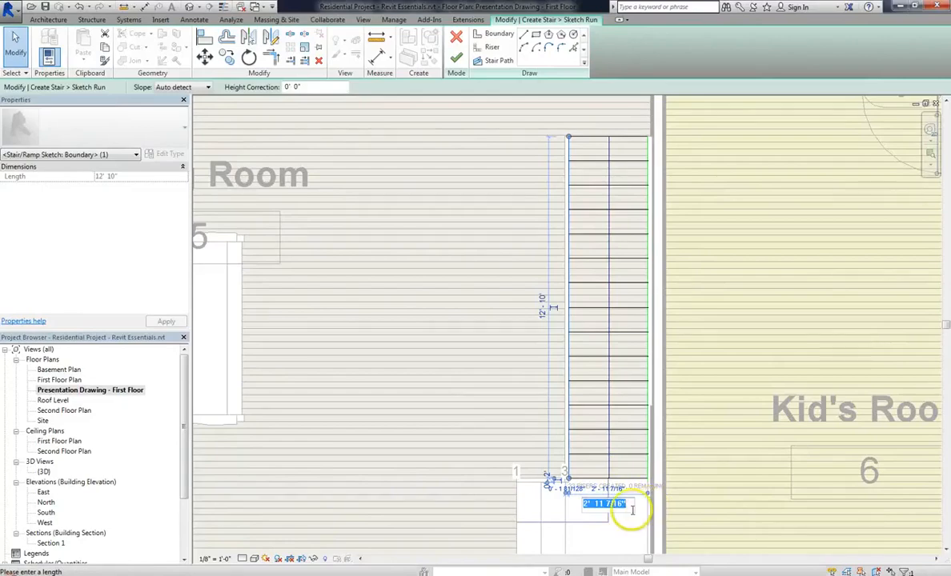
type("3'")
key("Return")
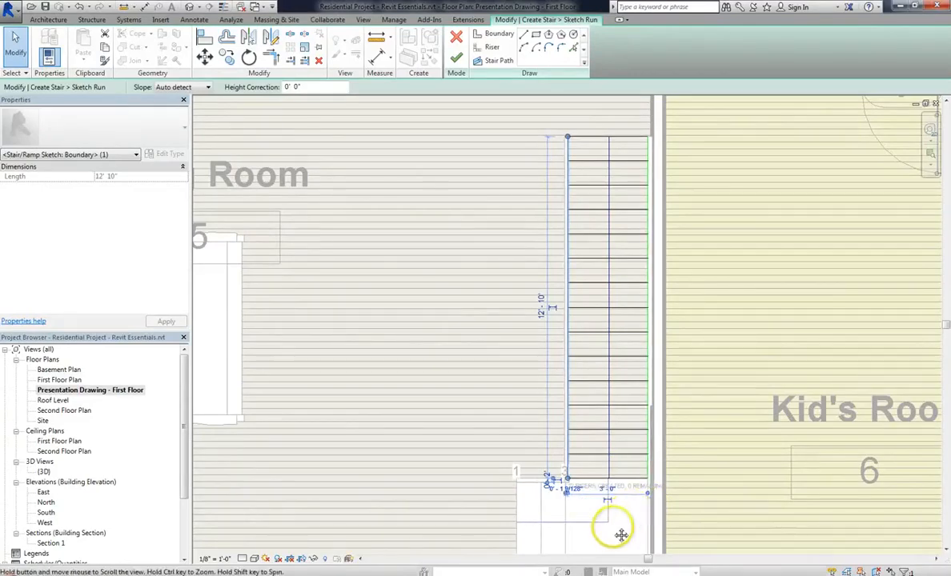
middle_click_drag(619, 533, 640, 436)
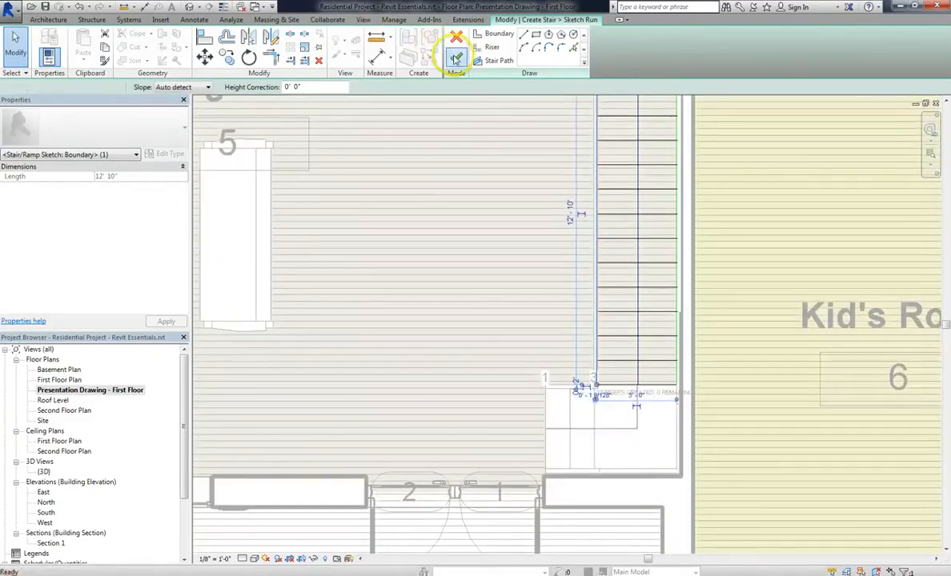
left_click(455, 56)
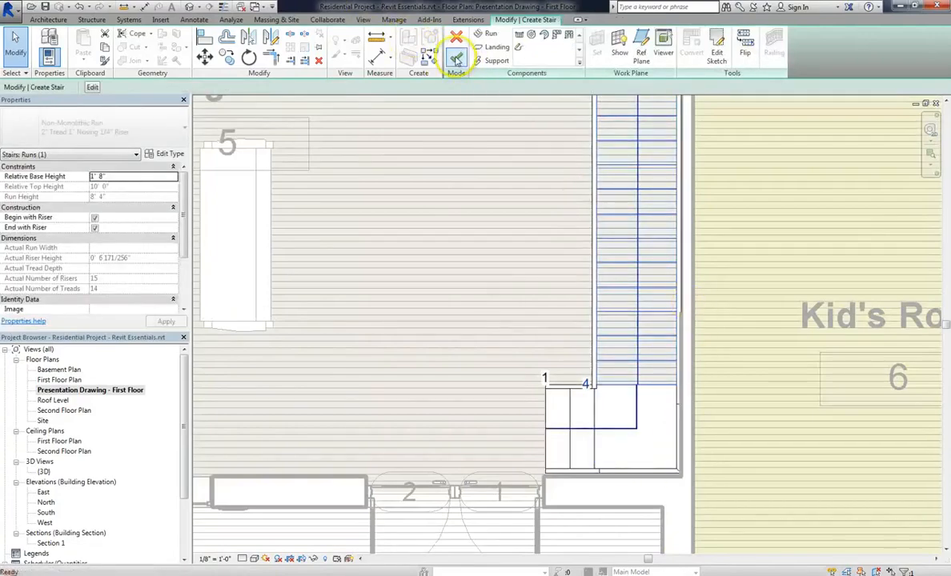
left_click(455, 56)
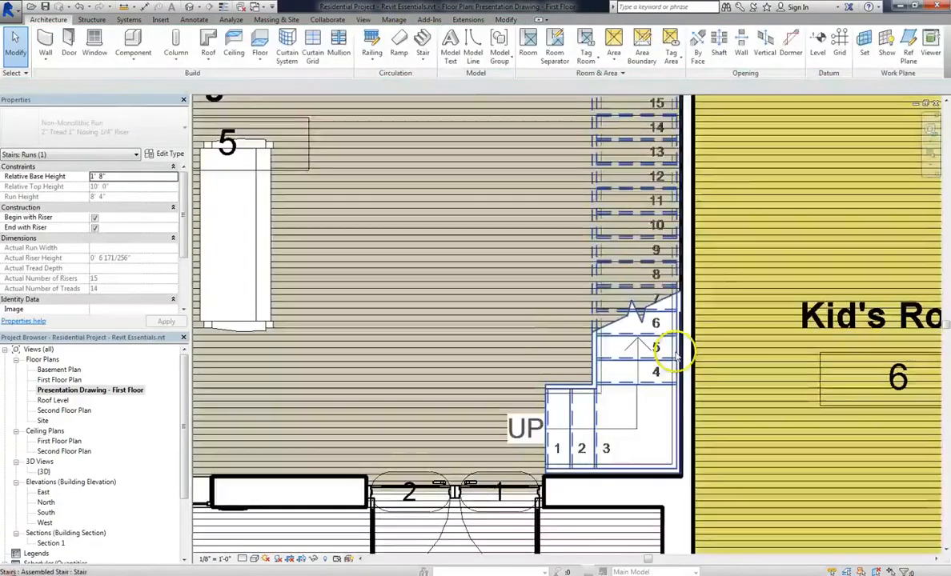
Reopen the stair for editing and narrow the short lower run to about 2' 9" by pulling in its door-side edge.
left_click(597, 417)
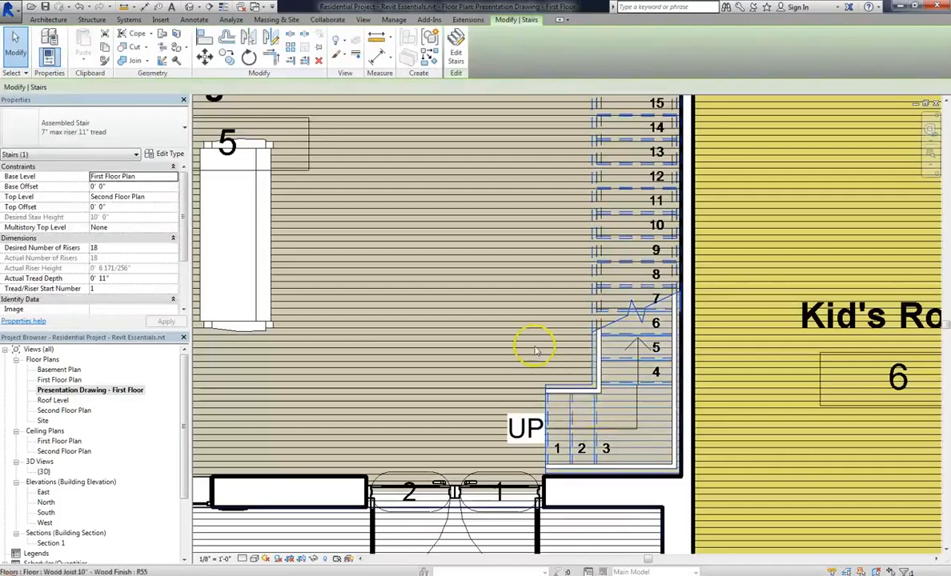
left_click(455, 44)
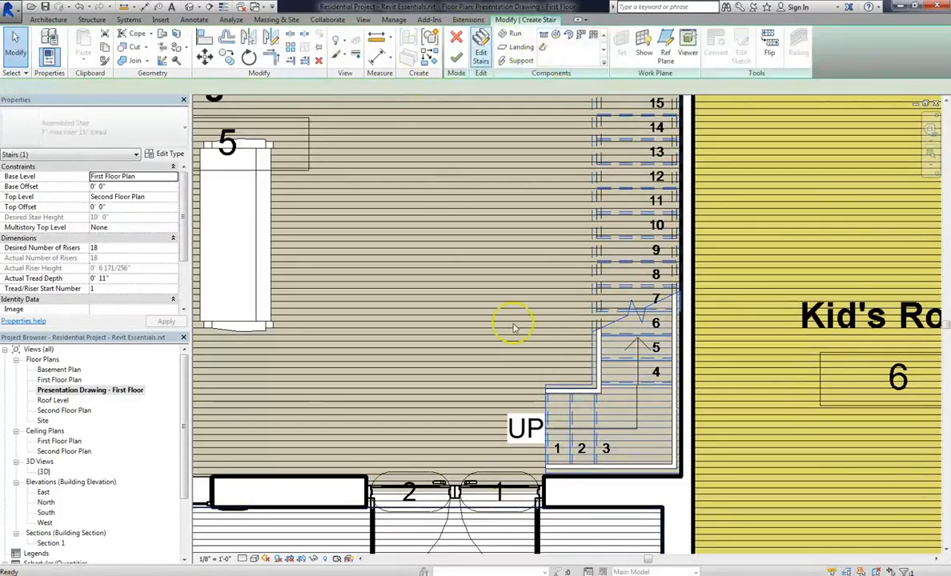
left_click(569, 412)
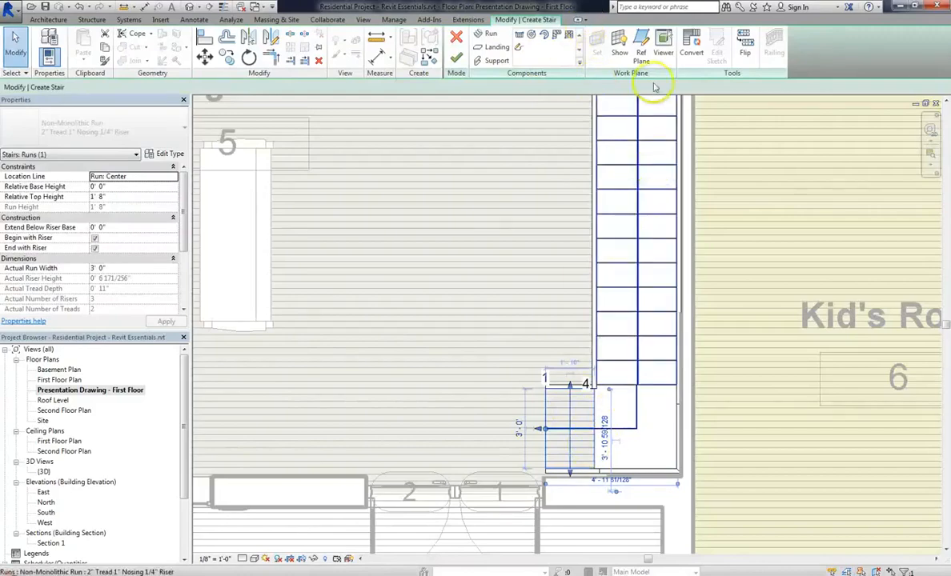
mouse_move(569, 471)
left_mouse_down()
mouse_move(570, 480)
mouse_move(564, 448)
mouse_move(576, 458)
left_mouse_up()
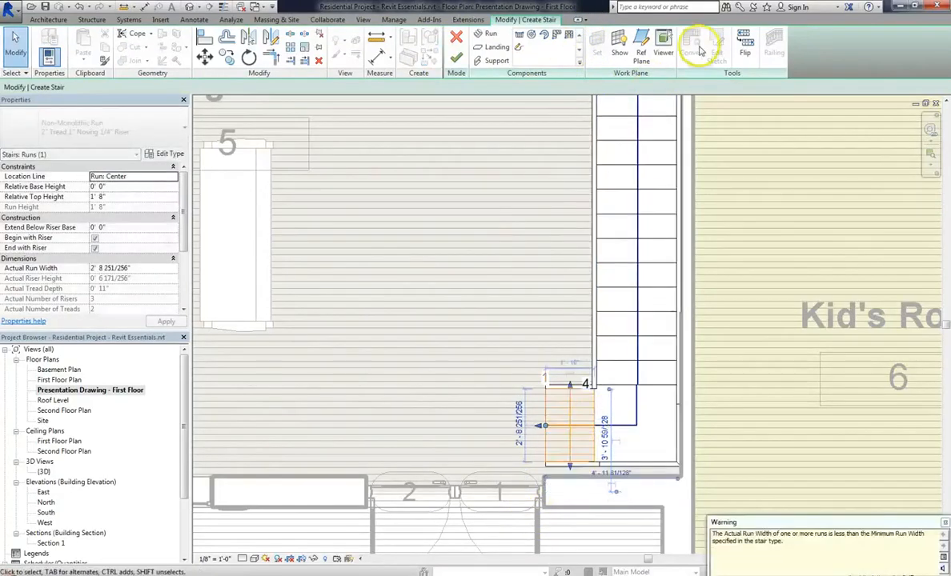
left_click(533, 339)
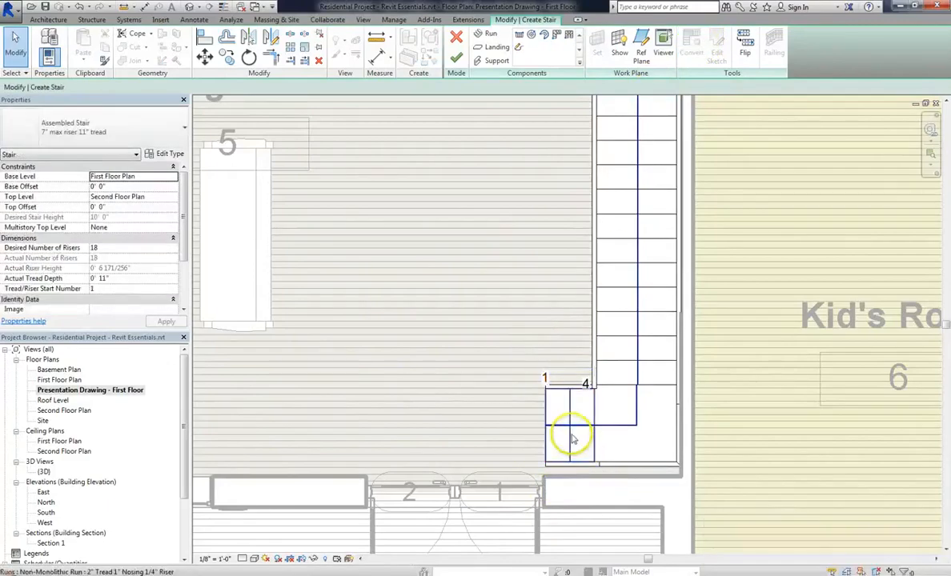
Convert the short lower run to a custom sketch-based component and open its sketch.
left_click(573, 435)
left_click(691, 41)
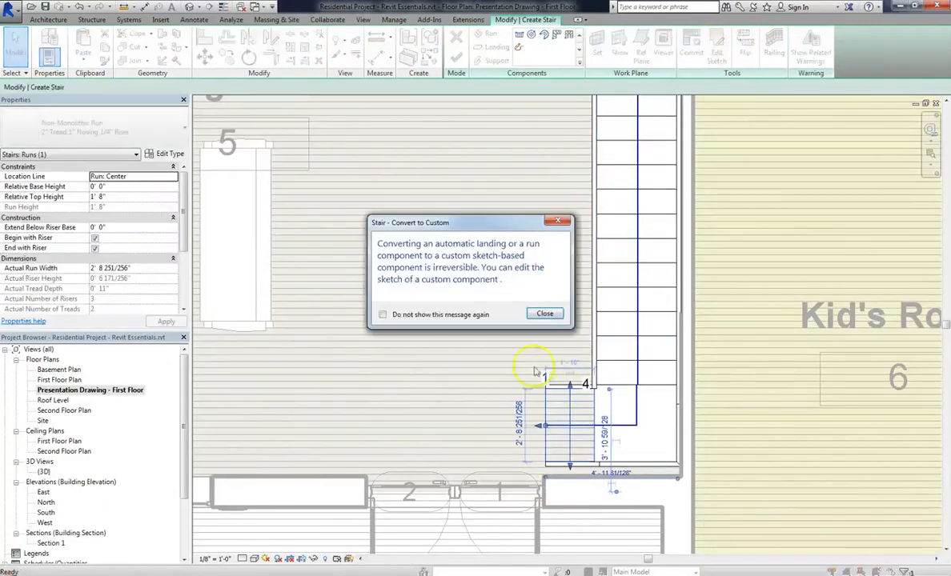
left_click(542, 311)
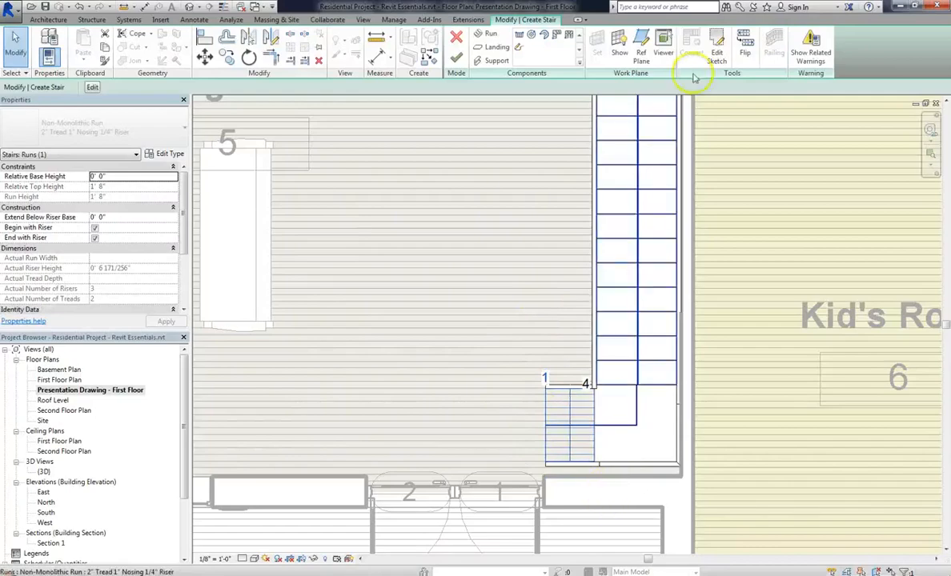
left_click(717, 47)
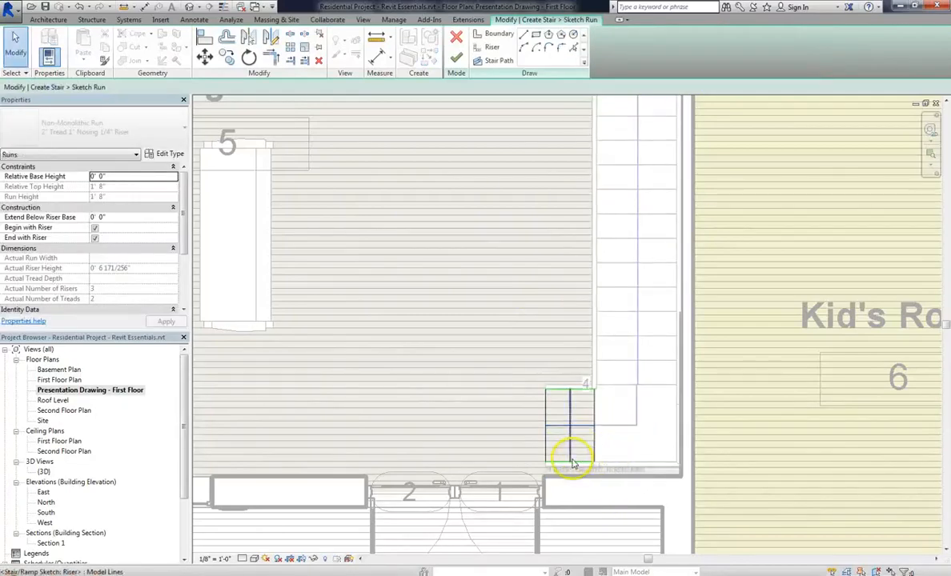
Align the short run's door-side boundary line with the face of the wall beside doors 1 and 2.
scroll(581, 482, "up", 3)
key("a")
key("l")
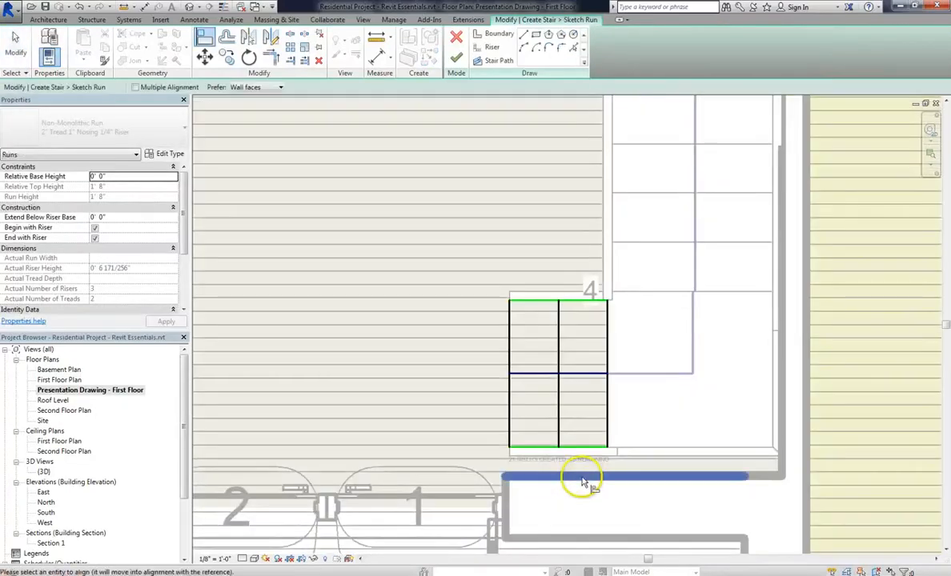
left_click(577, 478)
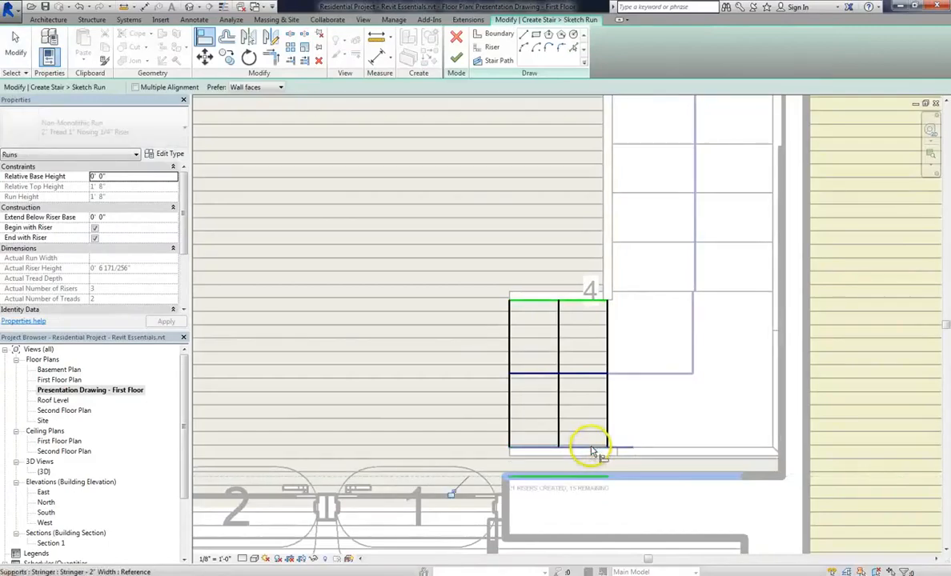
left_click(590, 446)
Offset the short run's aligned boundary 2" away from the wall without copying, and finish the sketch and stair edit.
left_click(227, 37)
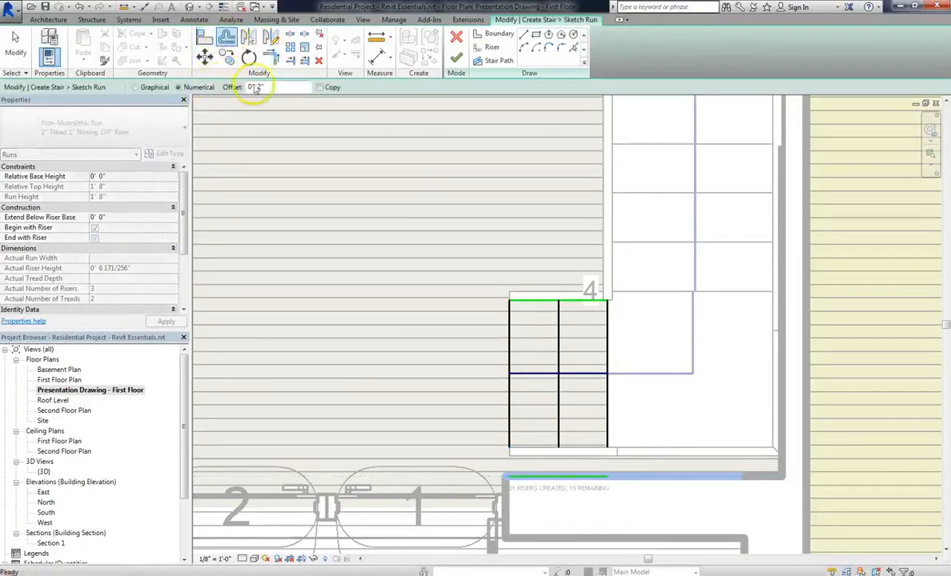
left_click(566, 474)
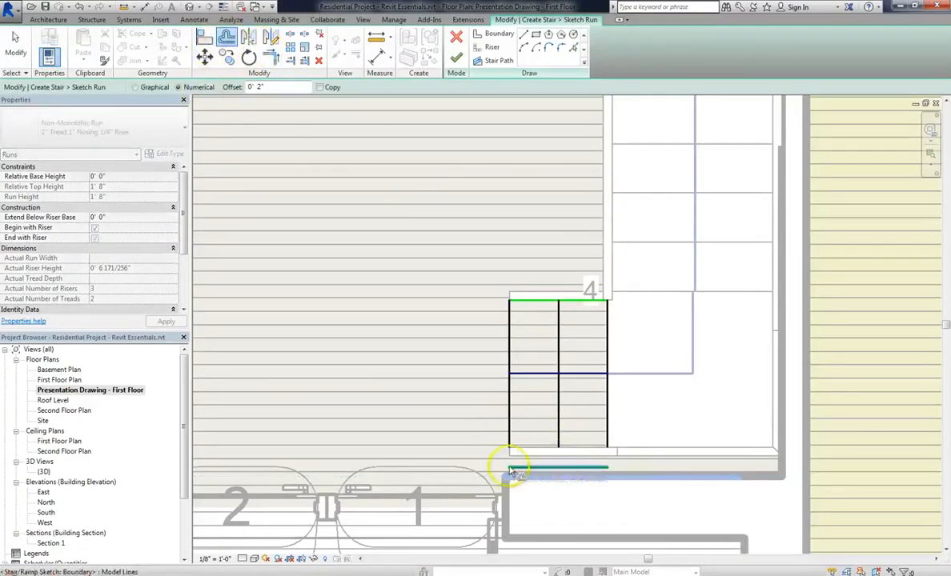
left_click(453, 61)
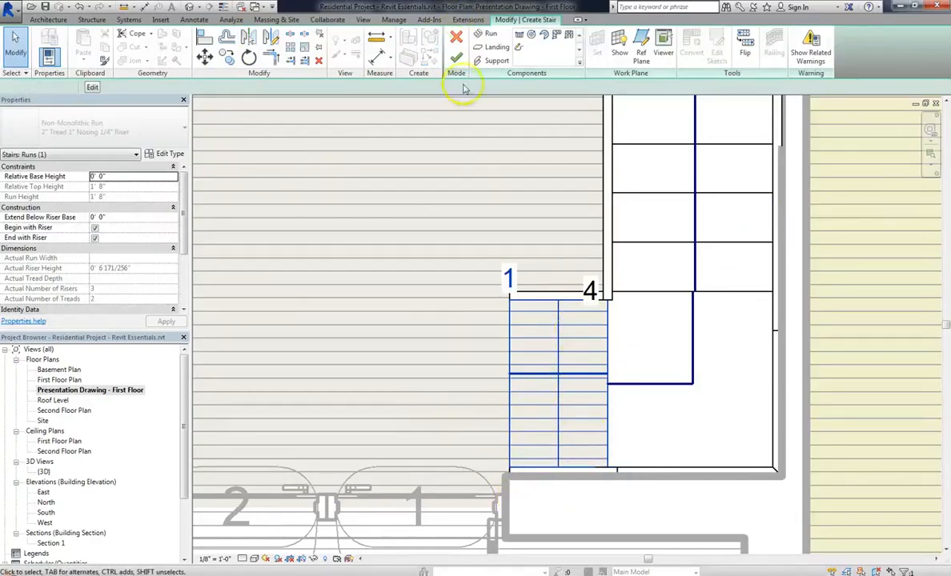
left_click(456, 58)
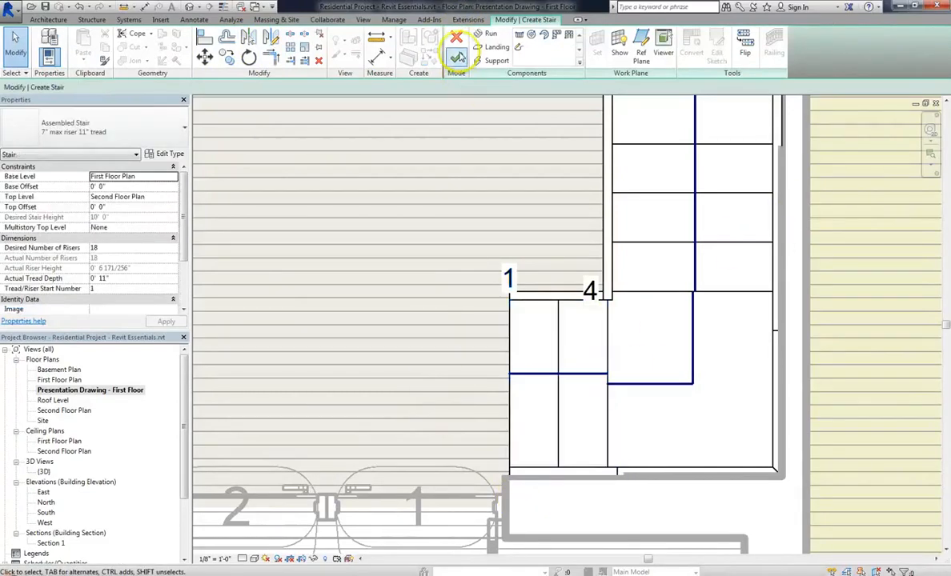
left_click(641, 385)
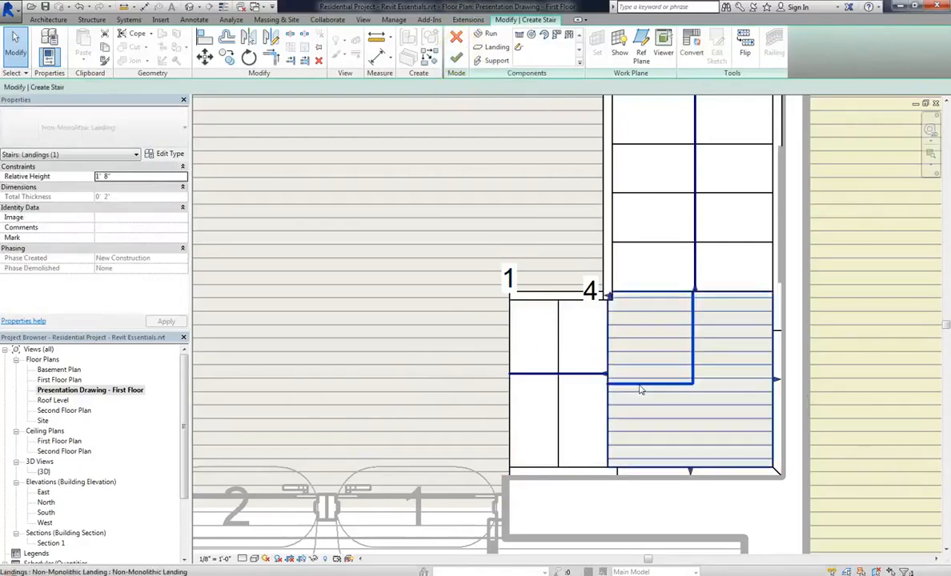
left_click(456, 58)
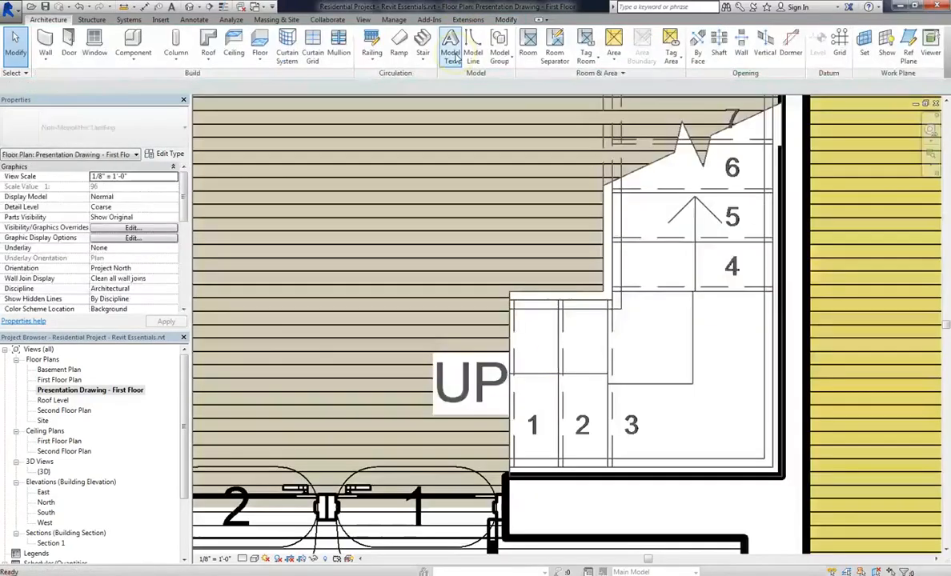
left_click(692, 388)
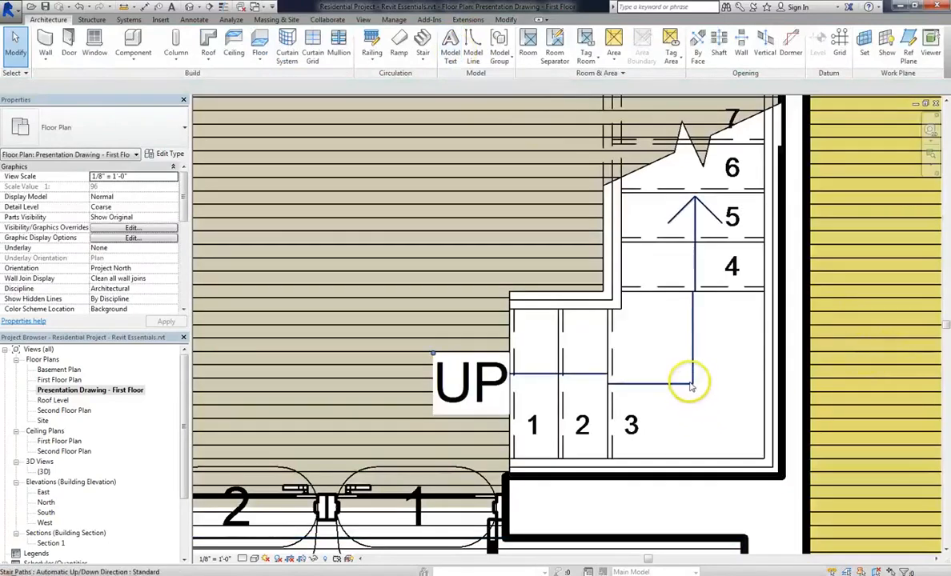
Start a Stair by Sketch and draw an 18-riser curved run with a centre-ends arc of about 6' 6" radius in the Living Room.
scroll(484, 468, "down", 6)
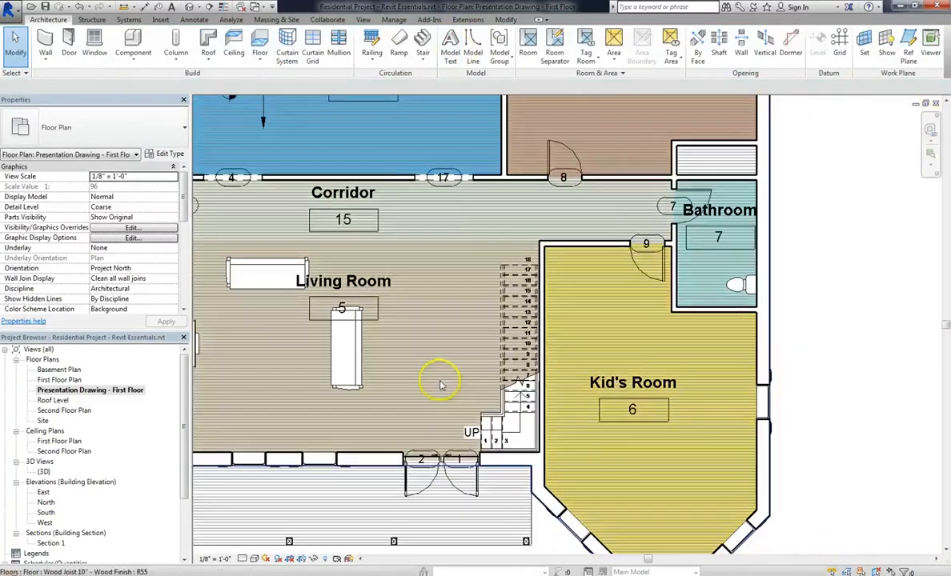
scroll(567, 394, "down", 3)
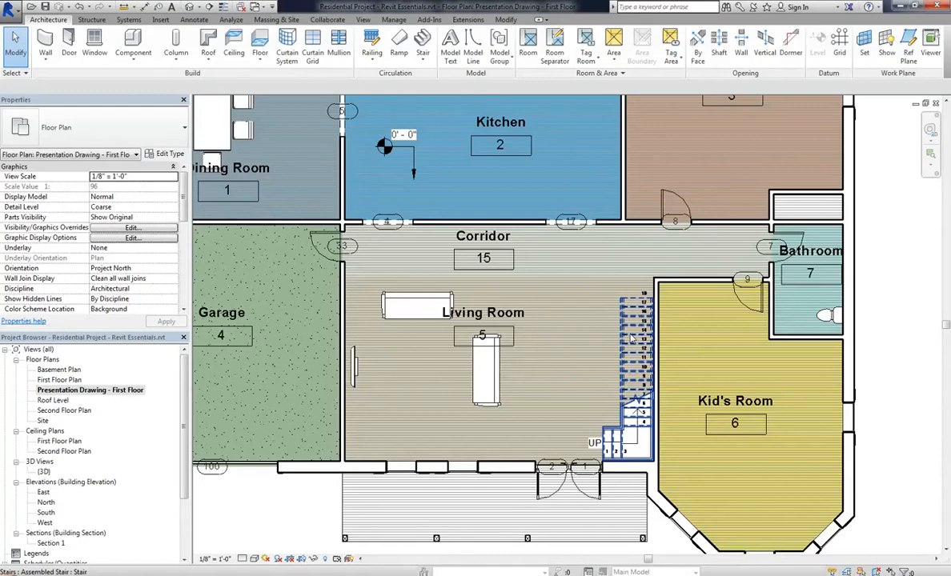
scroll(412, 444, "up", 3)
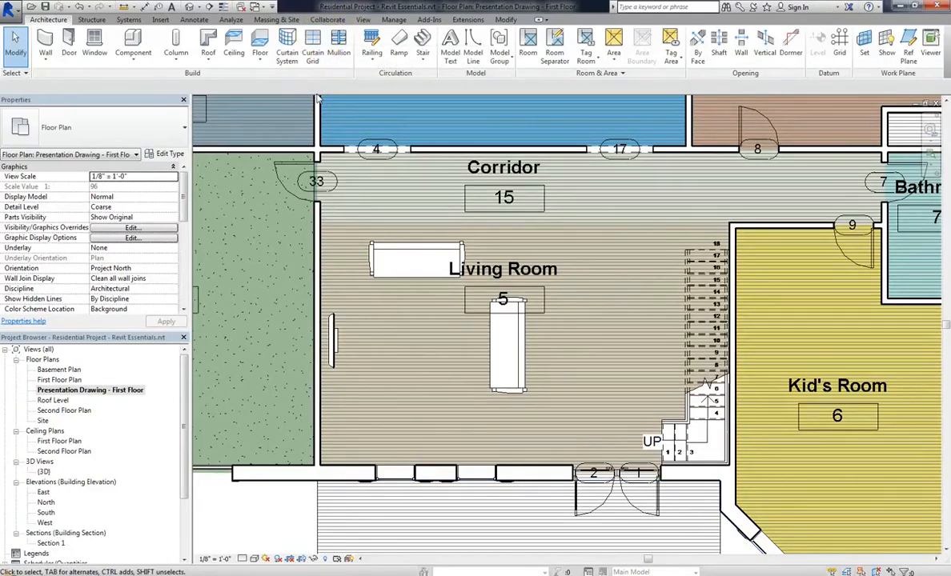
left_click(424, 64)
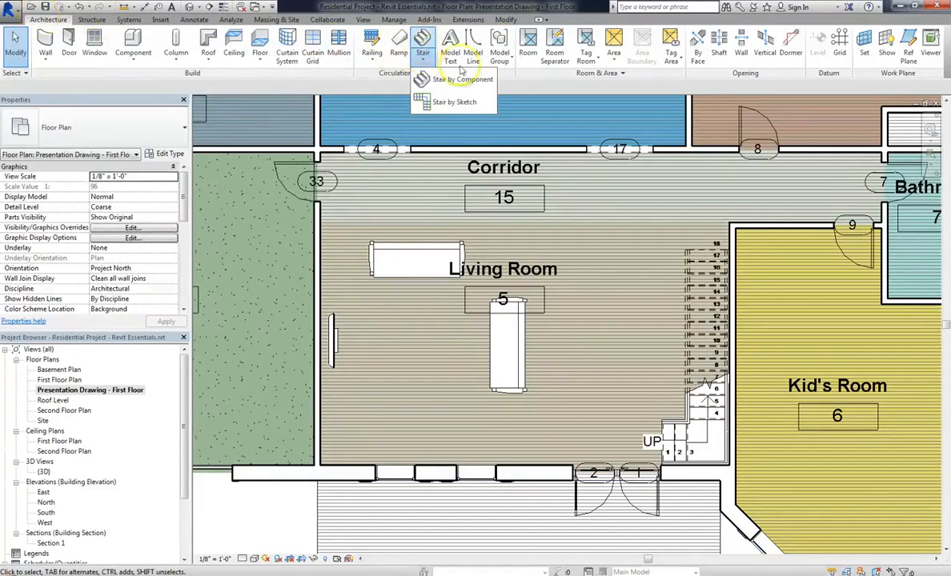
left_click(456, 105)
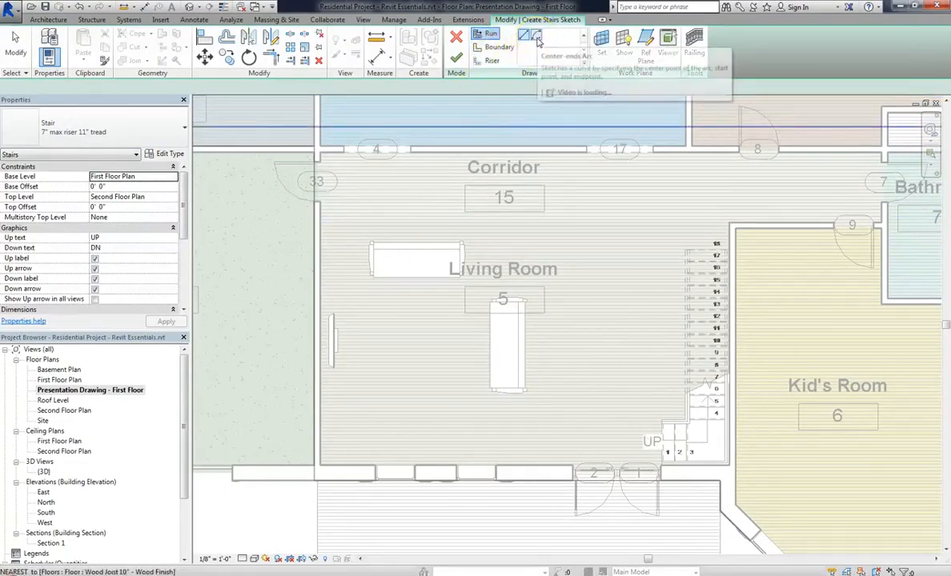
left_click(457, 367)
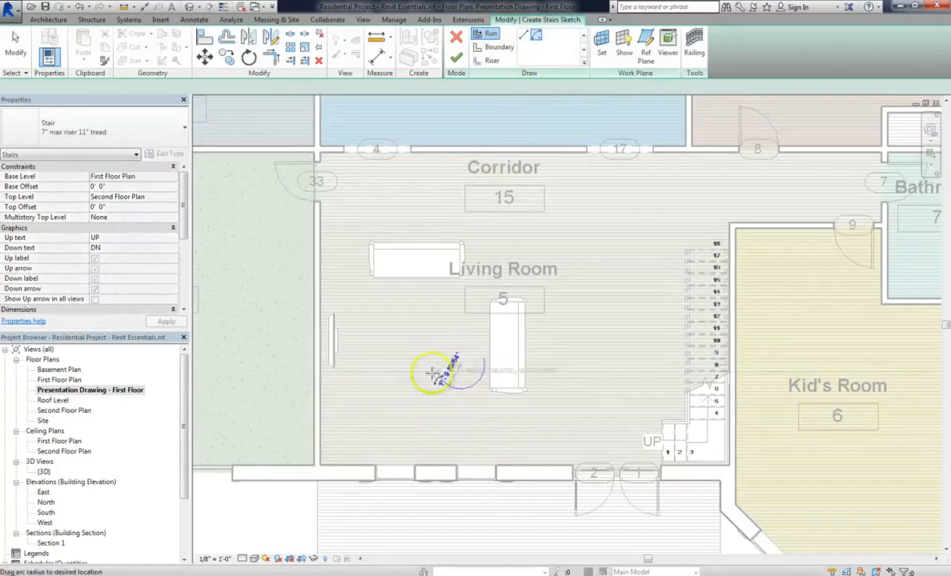
left_click(455, 279)
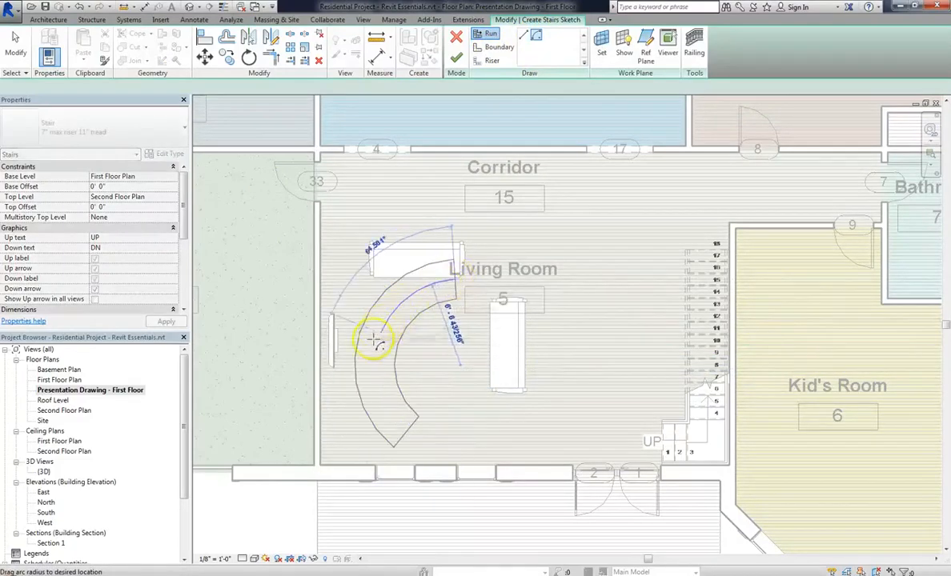
left_click(376, 486)
scroll(371, 440, "up", 3)
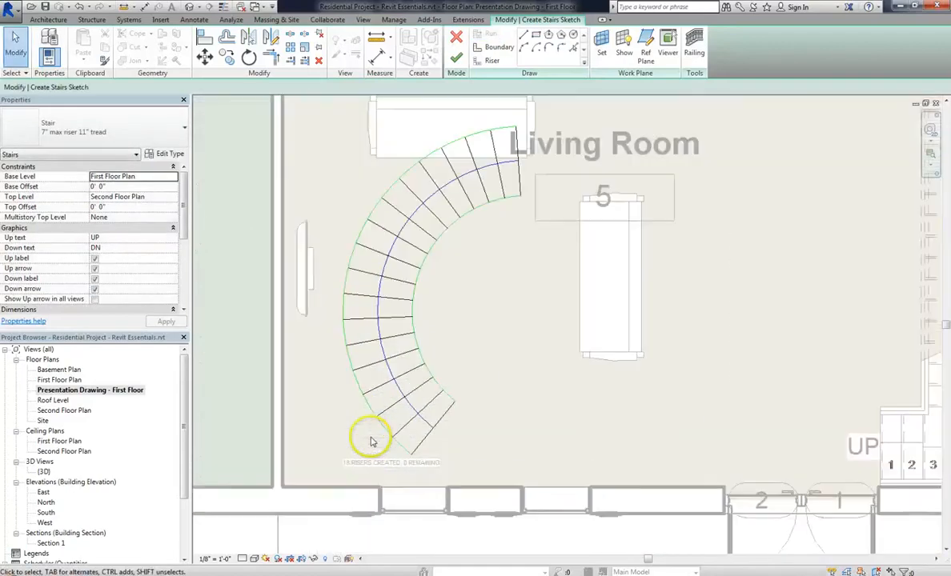
scroll(478, 158, "up", 3)
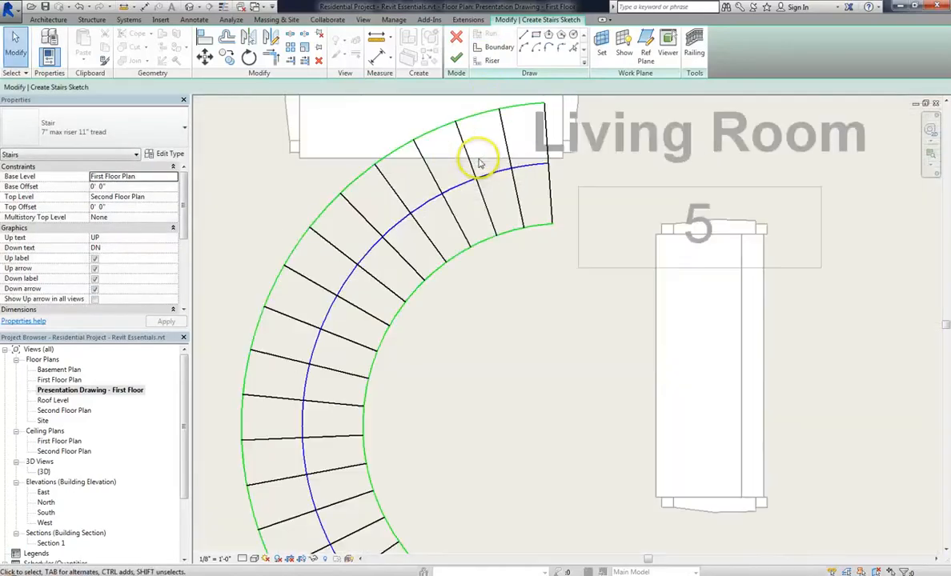
Skew the third, fourth and fifth risers from the stair's Living Room label end by shifting their inner ends along the inner boundary.
scroll(460, 144, "up", 2)
left_click(483, 195)
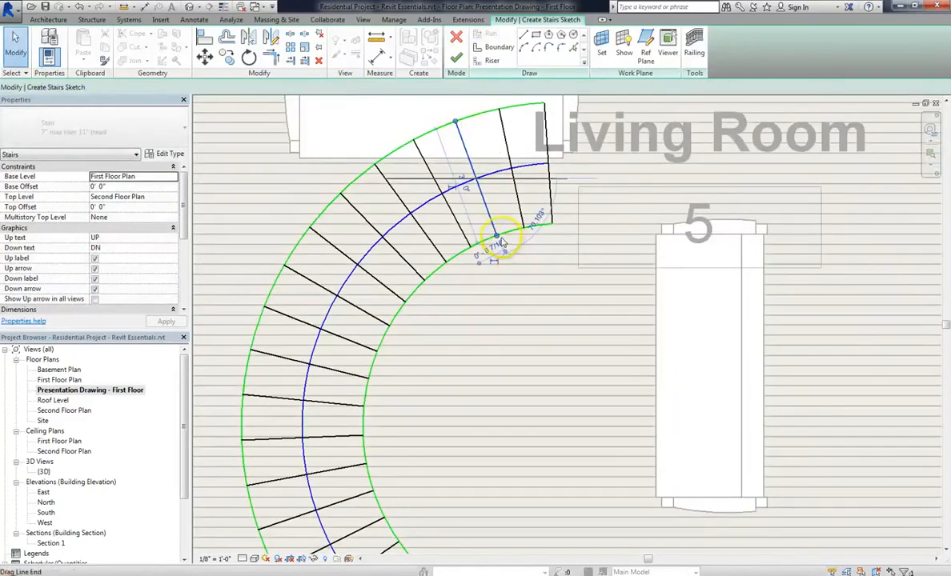
left_click_drag(496, 236, 457, 254)
left_click(454, 214)
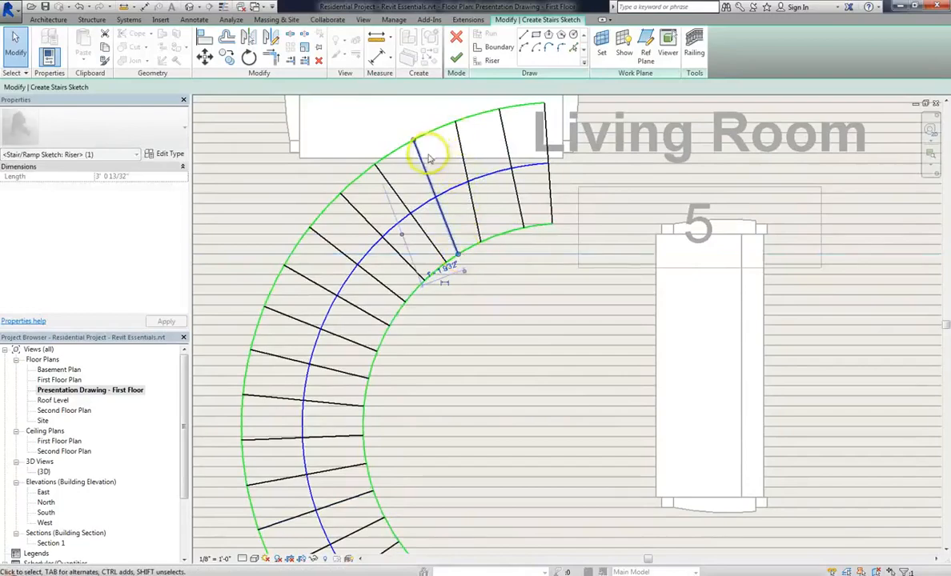
left_click(397, 193)
left_click_drag(445, 262, 438, 268)
Shift the outer end of the sixth riser from the Living Room label end along the outer boundary, away from the fifth riser.
left_click(358, 212)
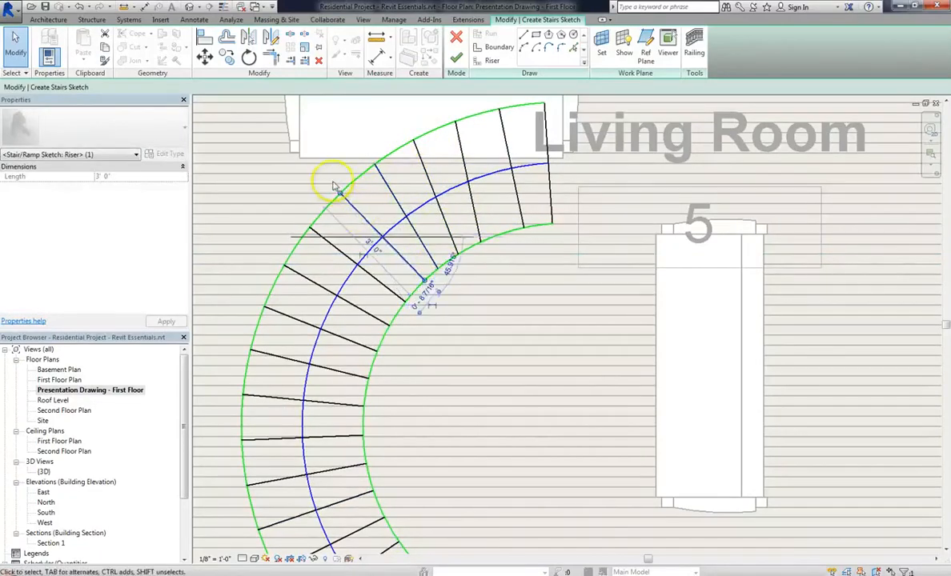
left_click_drag(340, 194, 322, 212)
scroll(525, 226, "down", 1)
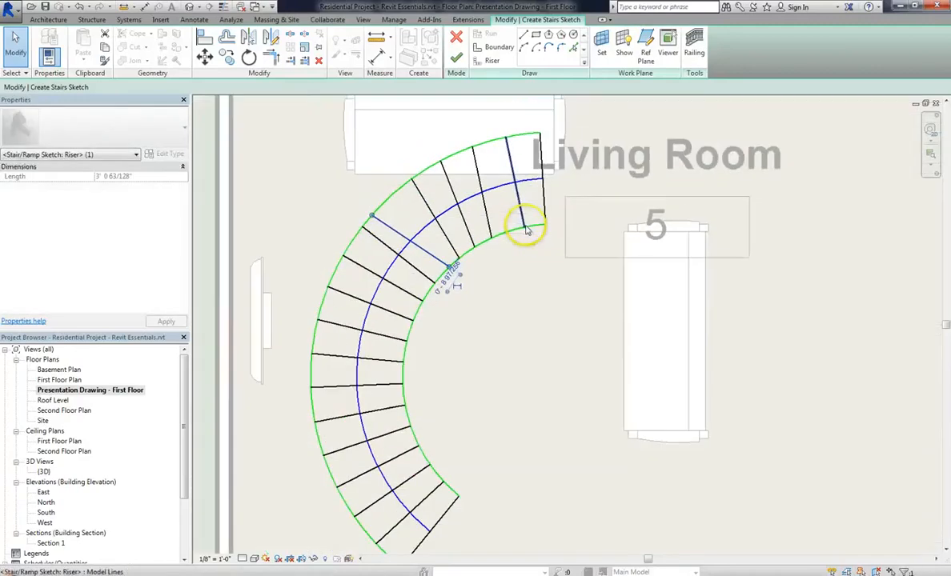
left_click(524, 306)
scroll(425, 144, "down", 1)
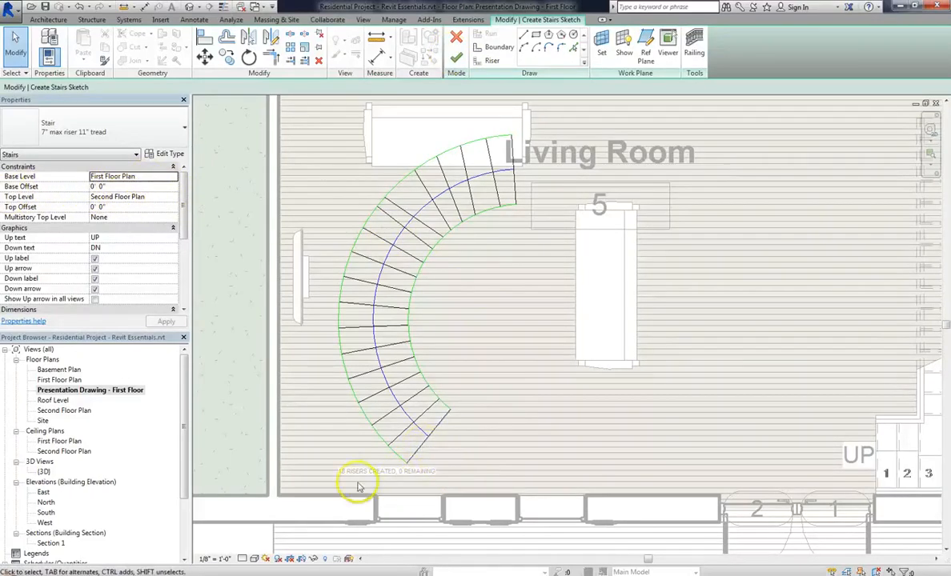
Delete the two straight risers next to the end riser at the stair's window-side end.
scroll(398, 476, "up", 2)
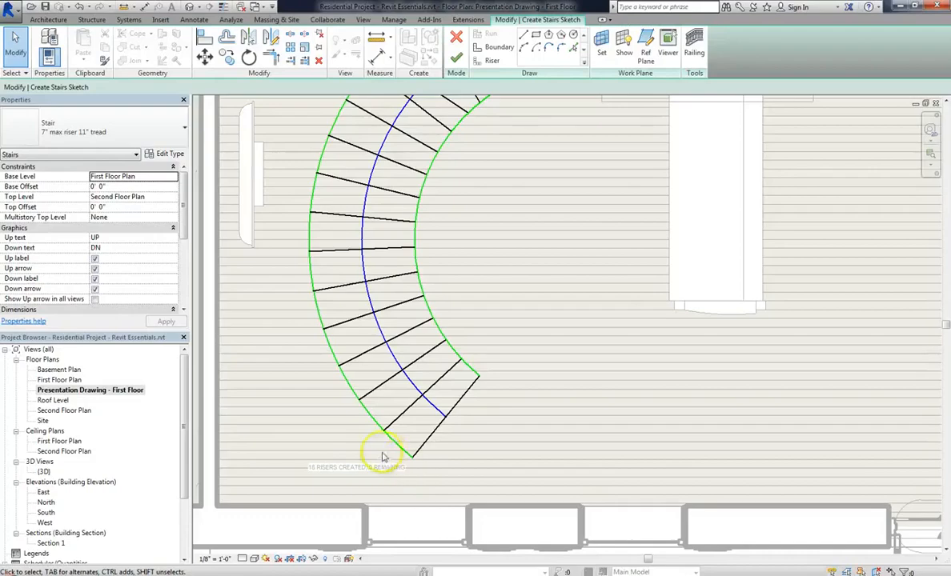
left_click(400, 414)
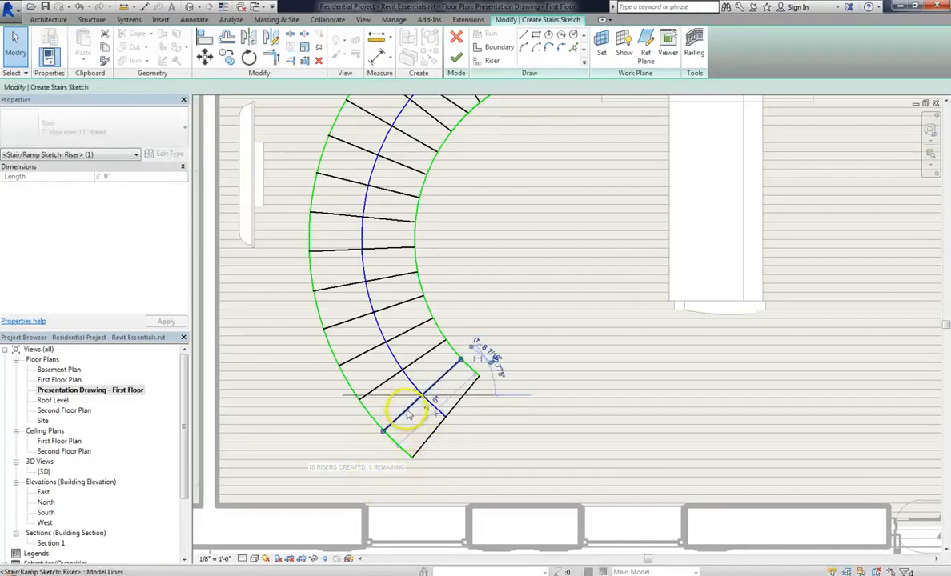
key("Delete")
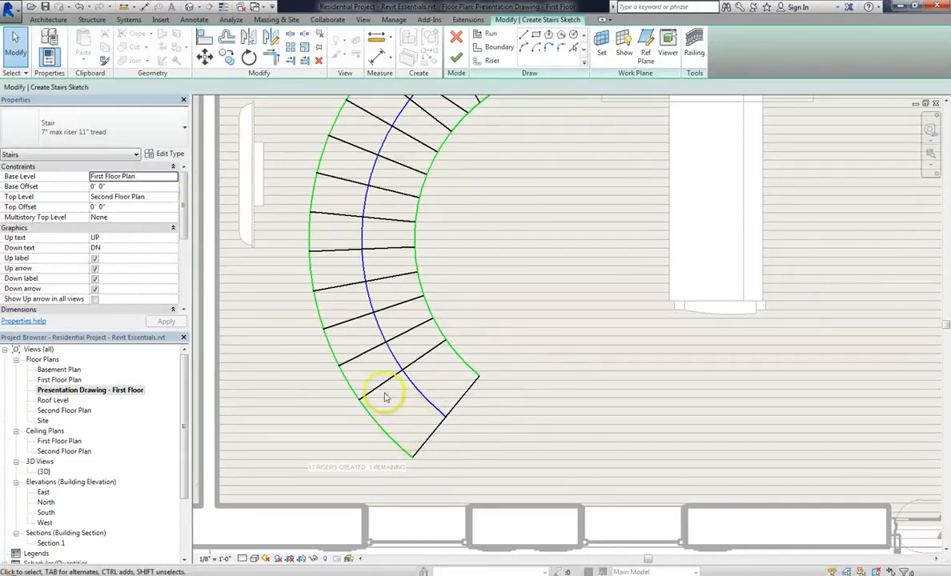
left_click(378, 388)
key("Delete")
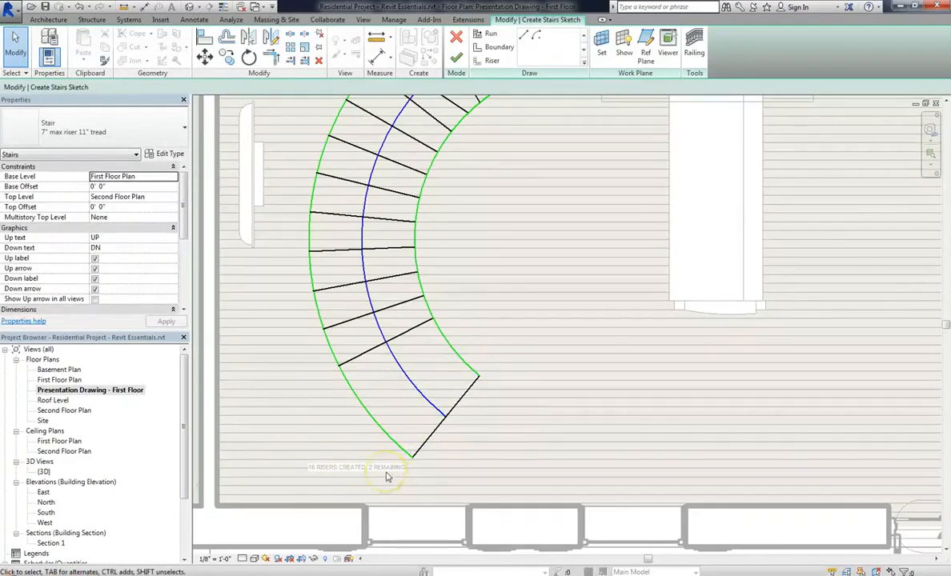
Draw a start-end-radius arc riser of about 5' 1" radius between the boundaries, beside the last remaining straight riser before the gap.
left_click(490, 62)
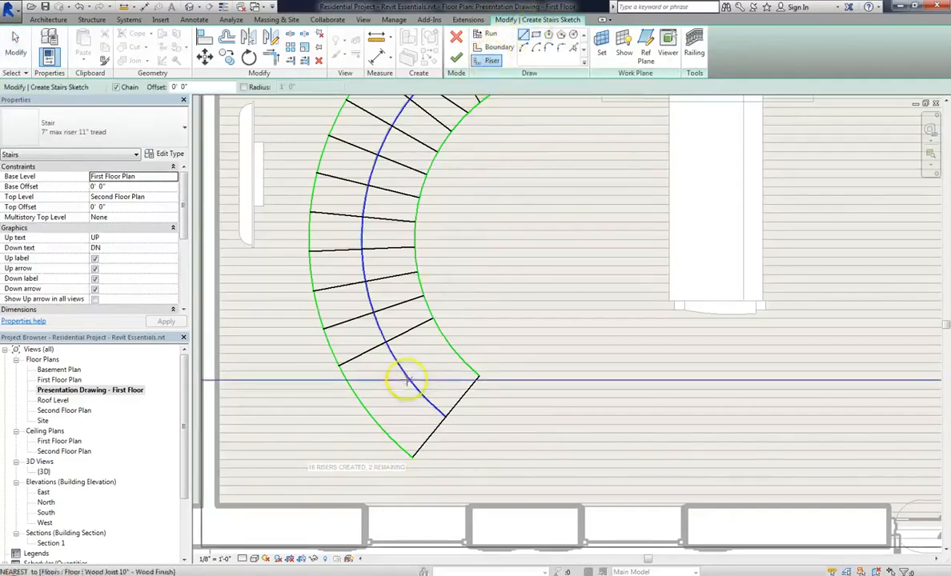
left_click(522, 48)
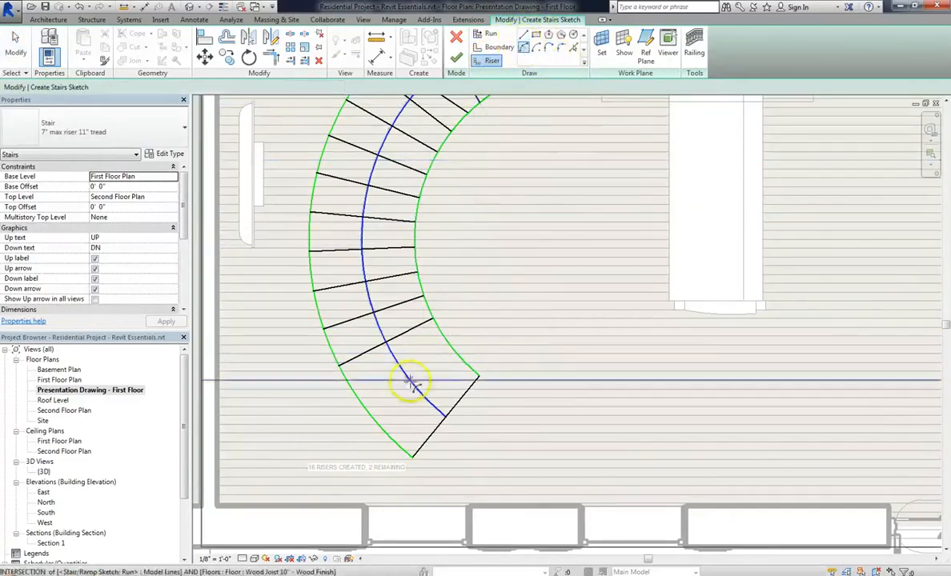
left_click(442, 333)
left_click(346, 380)
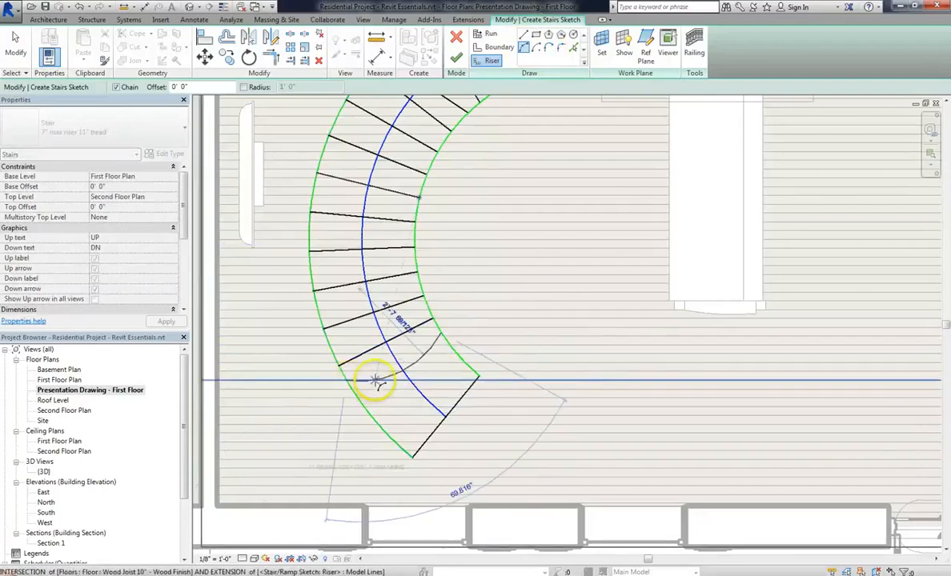
left_click(364, 382)
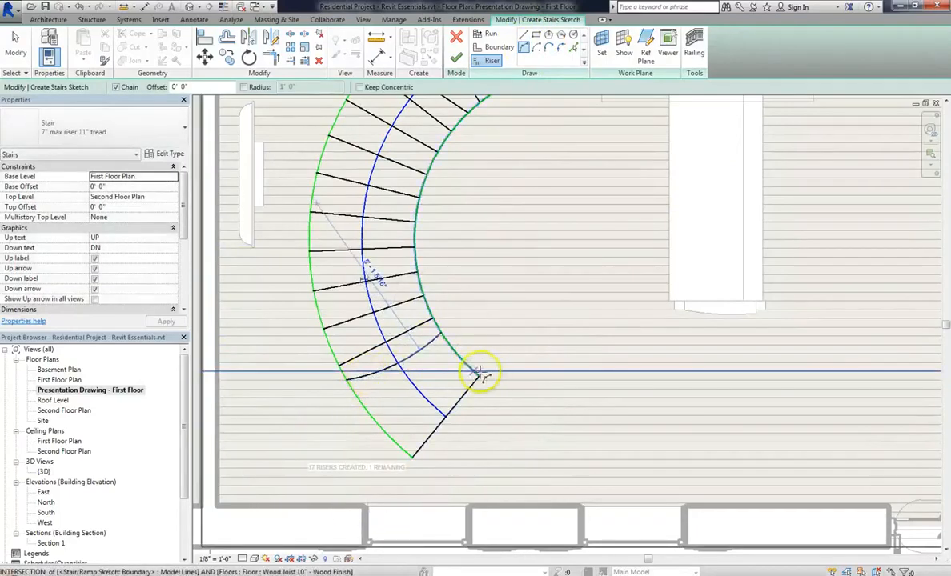
Draw a second arc riser of about 2' 4" radius, bowed the opposite way, before the end riser and finish the stair sketch.
left_click(460, 358)
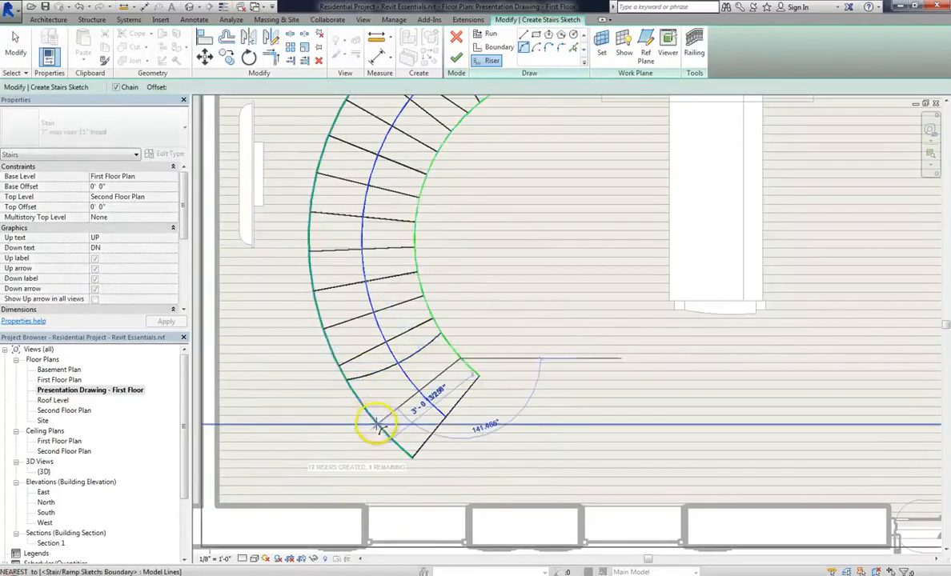
left_click(381, 425)
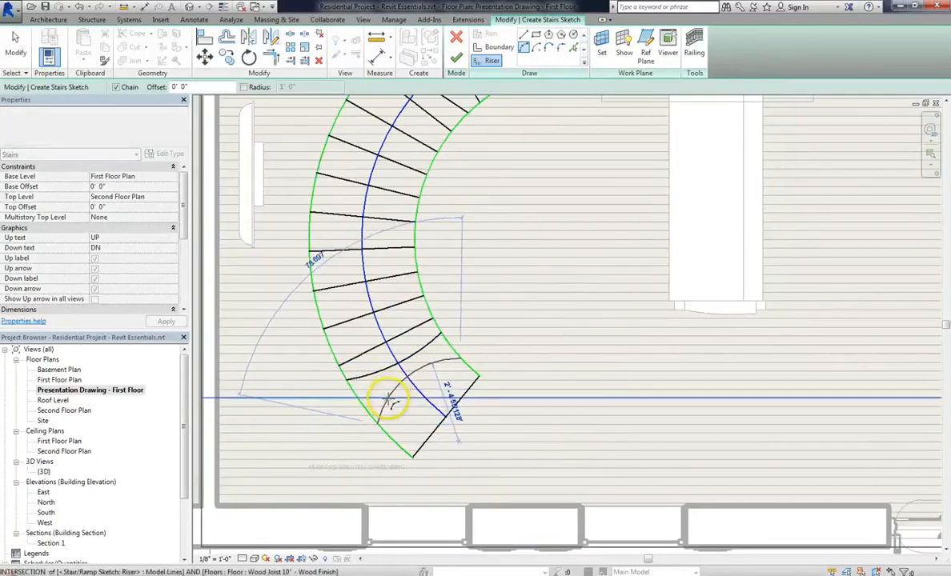
left_click(388, 392)
left_click(455, 57)
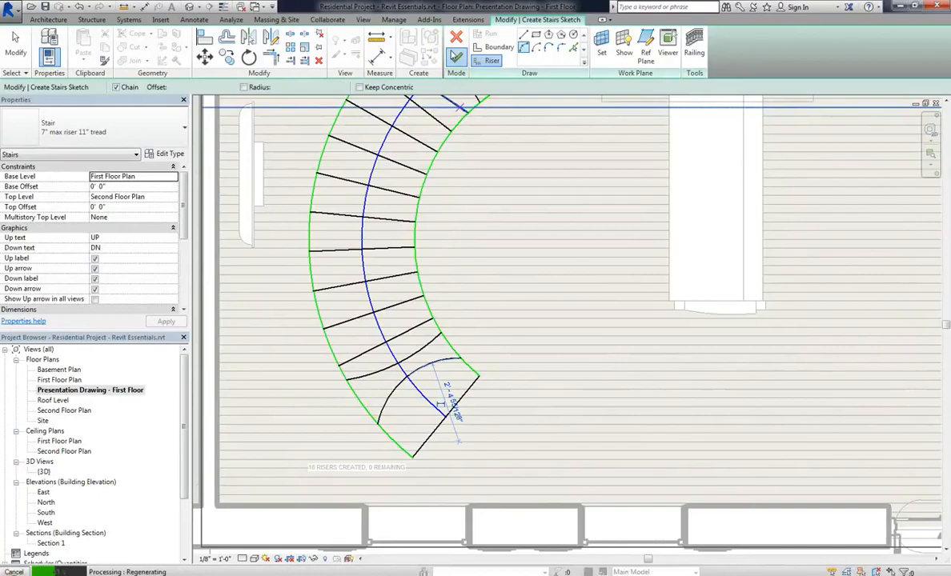
left_click(378, 378)
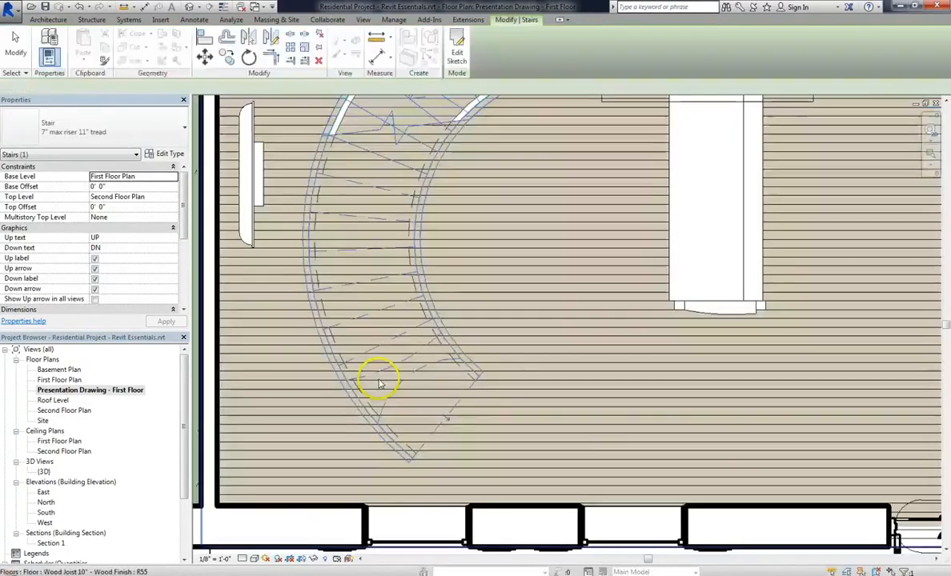
scroll(493, 436, "down", 3)
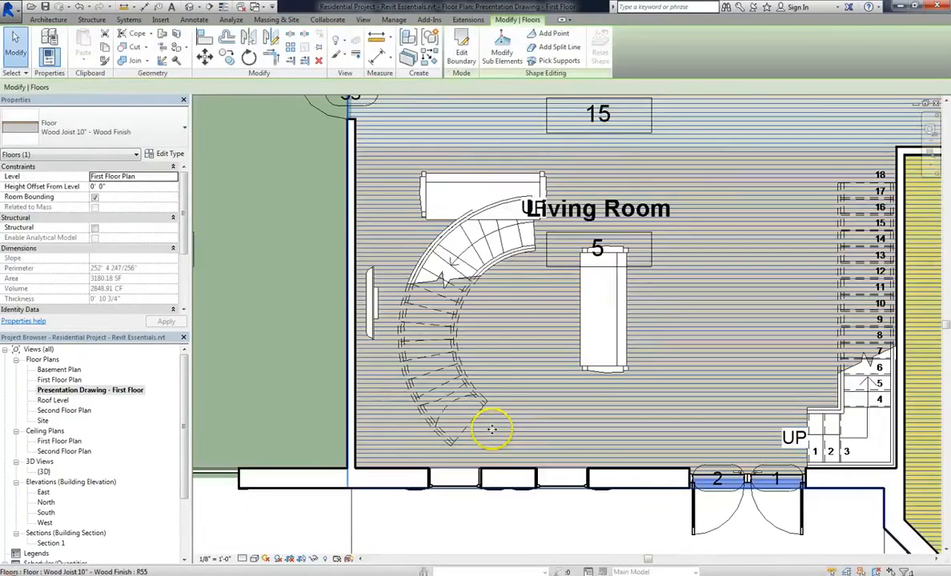
left_click(488, 245)
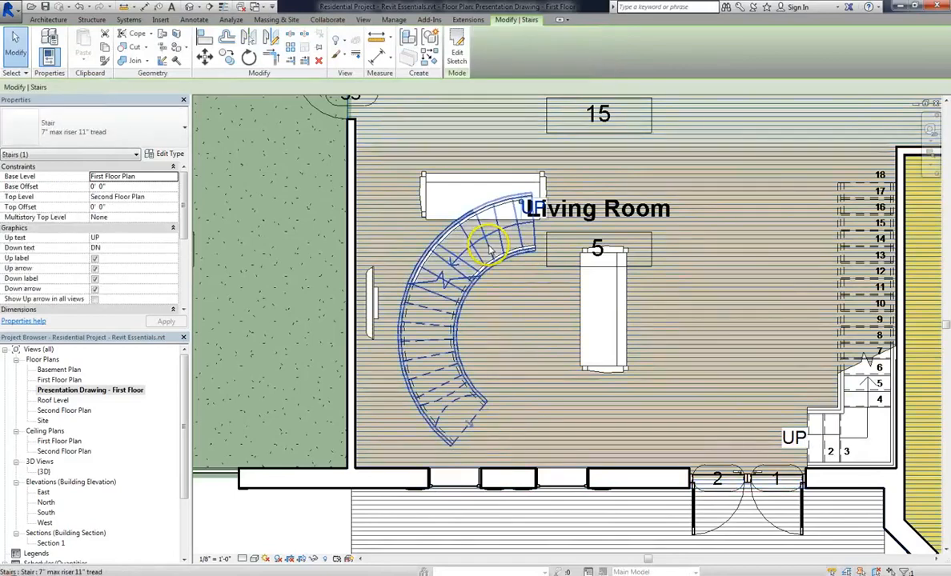
left_click(529, 373)
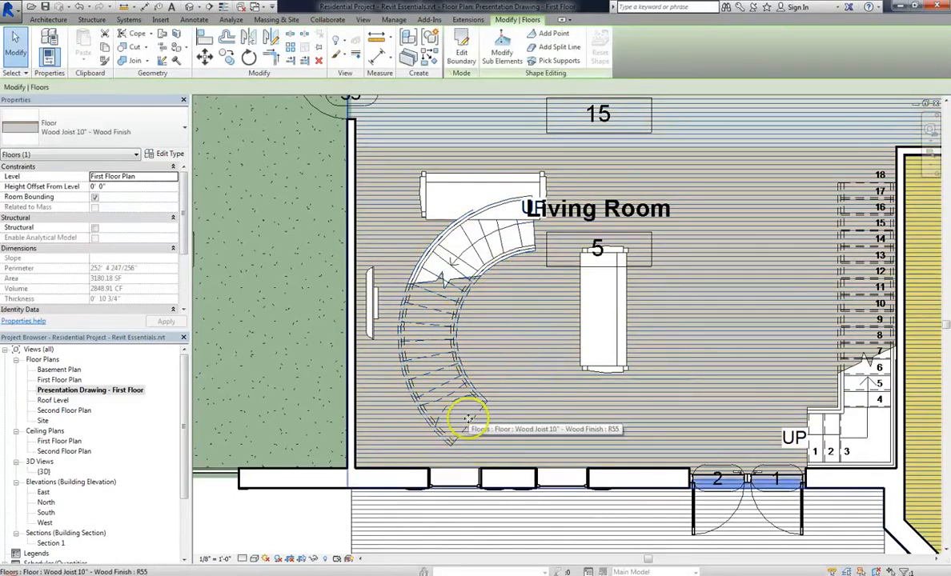